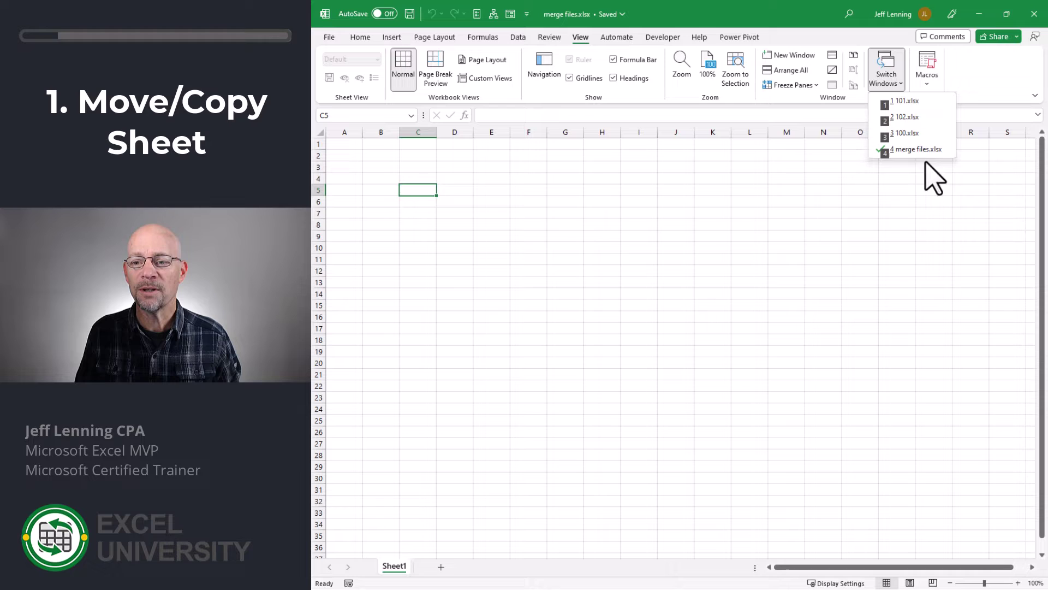
- Switch to the 100.xlsx workbook with department 100's budget rows
{"action": "key", "text": "3"}
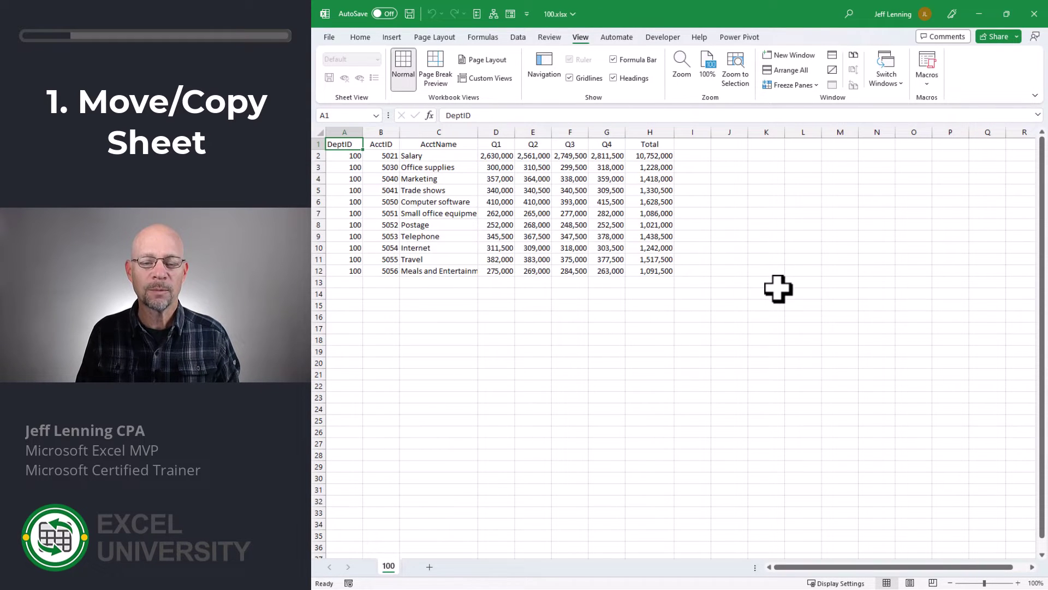
- Copy sheet 100 into merge files.xlsx ahead of Sheet1, keeping the original
{"action": "right_click", "coordinate": [392, 568]}
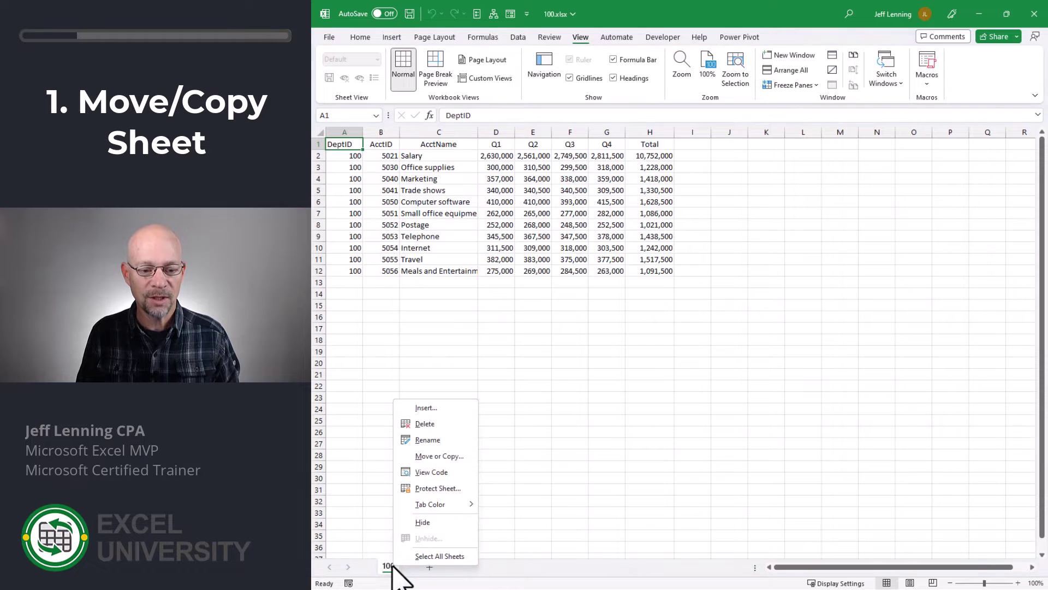
{"action": "left_click", "coordinate": [451, 456]}
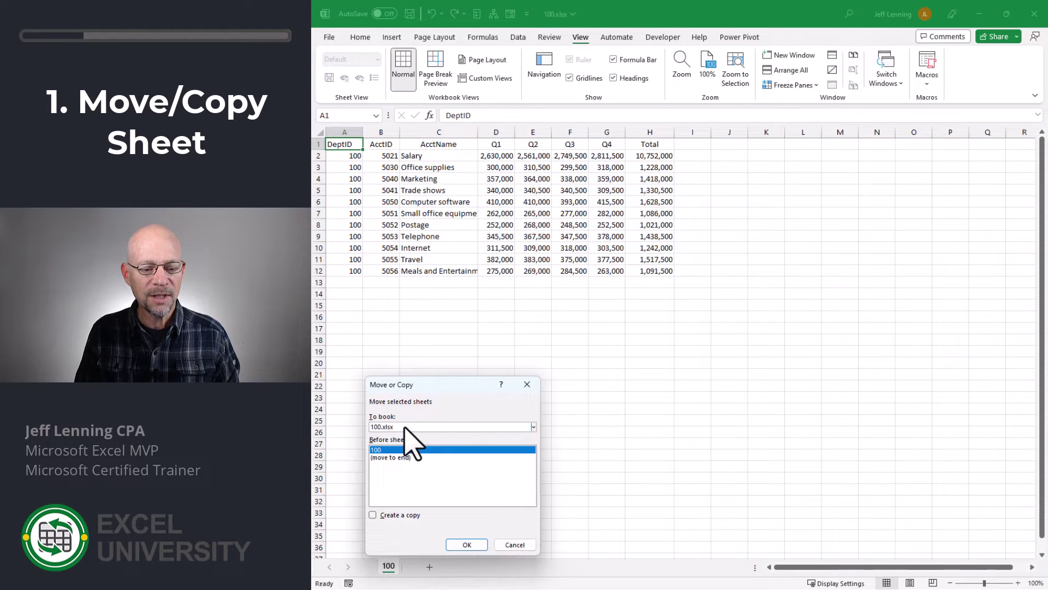
{"action": "left_click", "coordinate": [405, 428]}
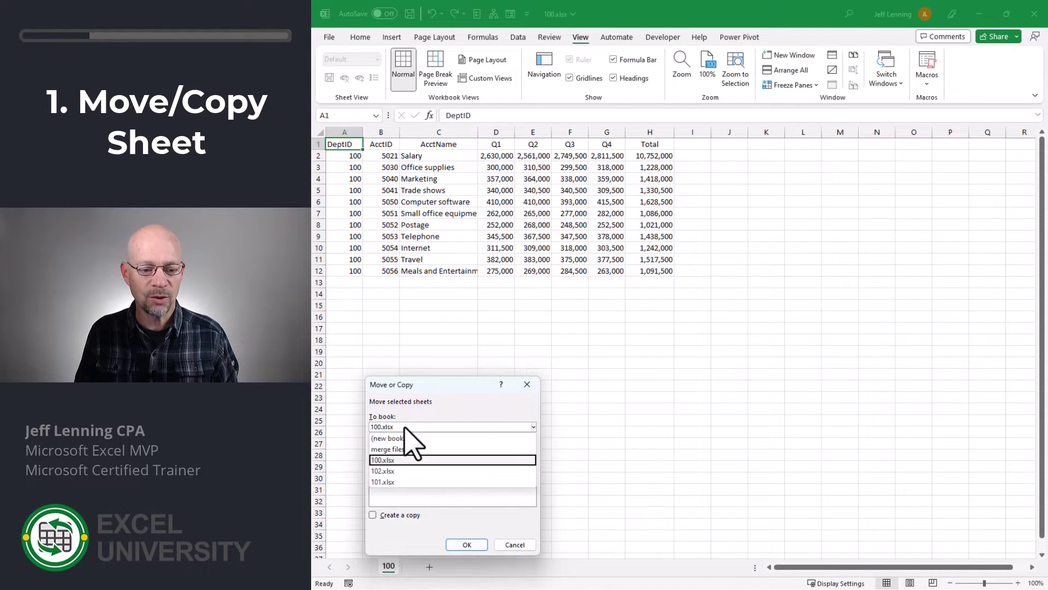
{"action": "left_click", "coordinate": [415, 450]}
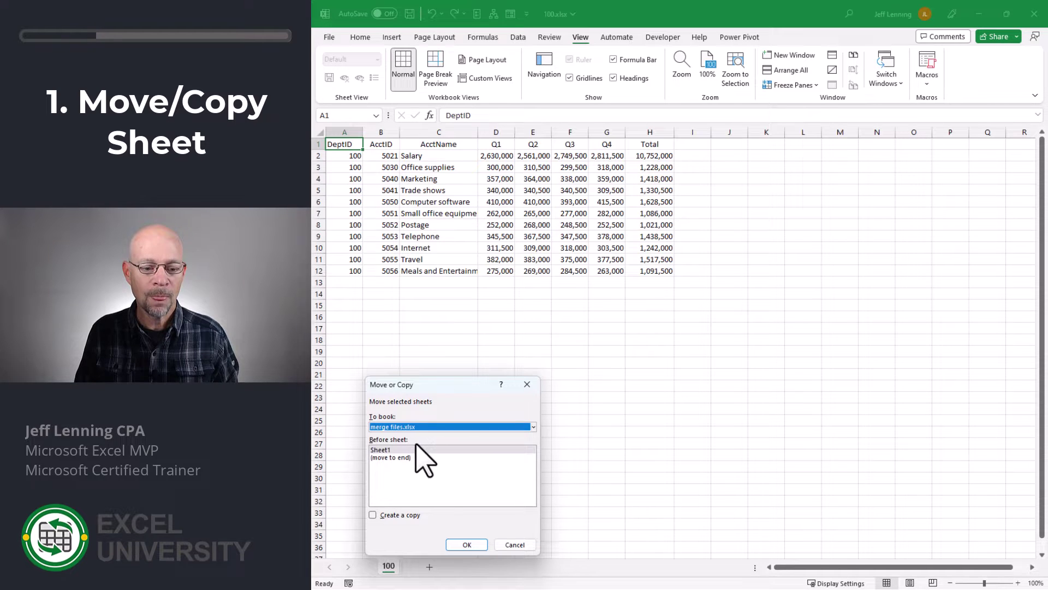
{"action": "left_click", "coordinate": [396, 516]}
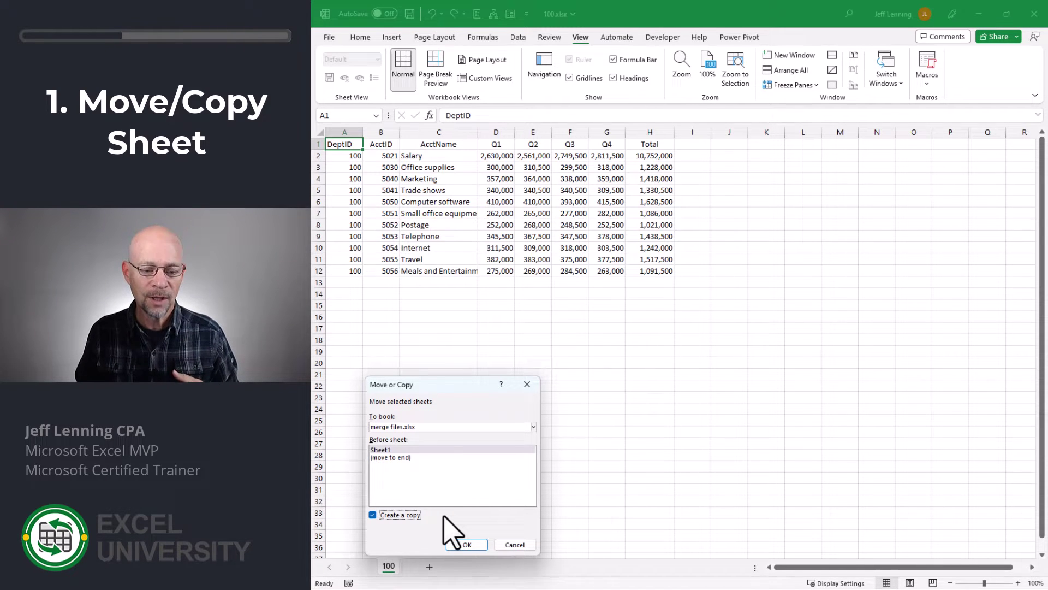
{"action": "left_click", "coordinate": [407, 516]}
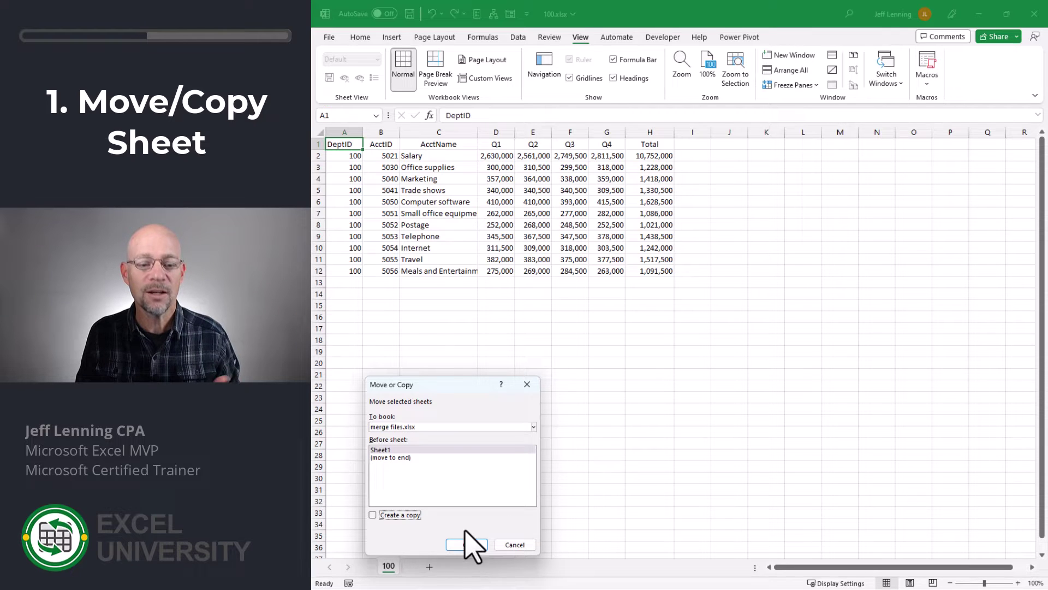
{"action": "left_click", "coordinate": [396, 517]}
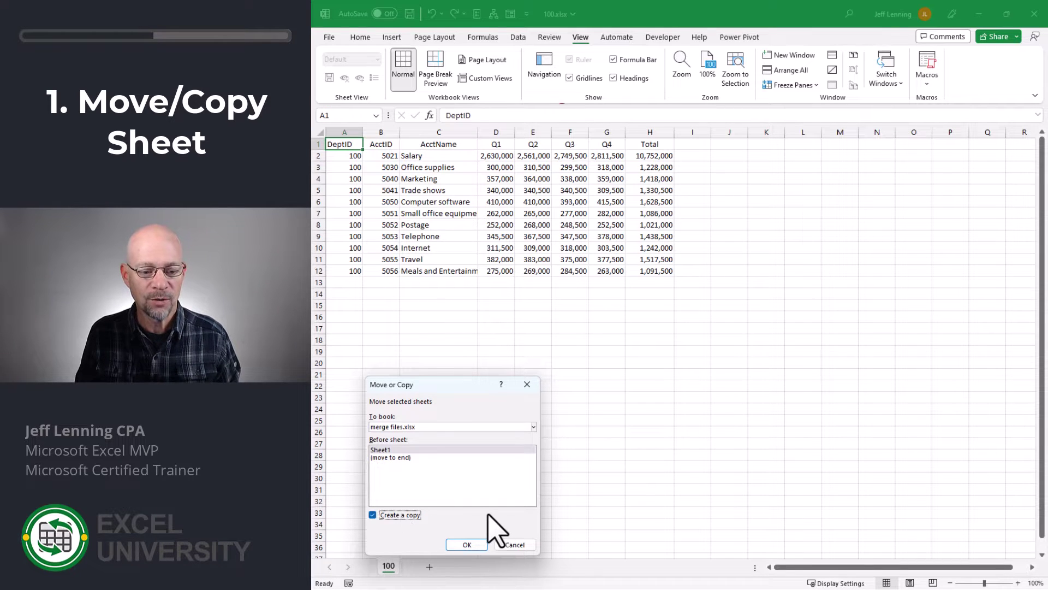
{"action": "left_click", "coordinate": [474, 545]}
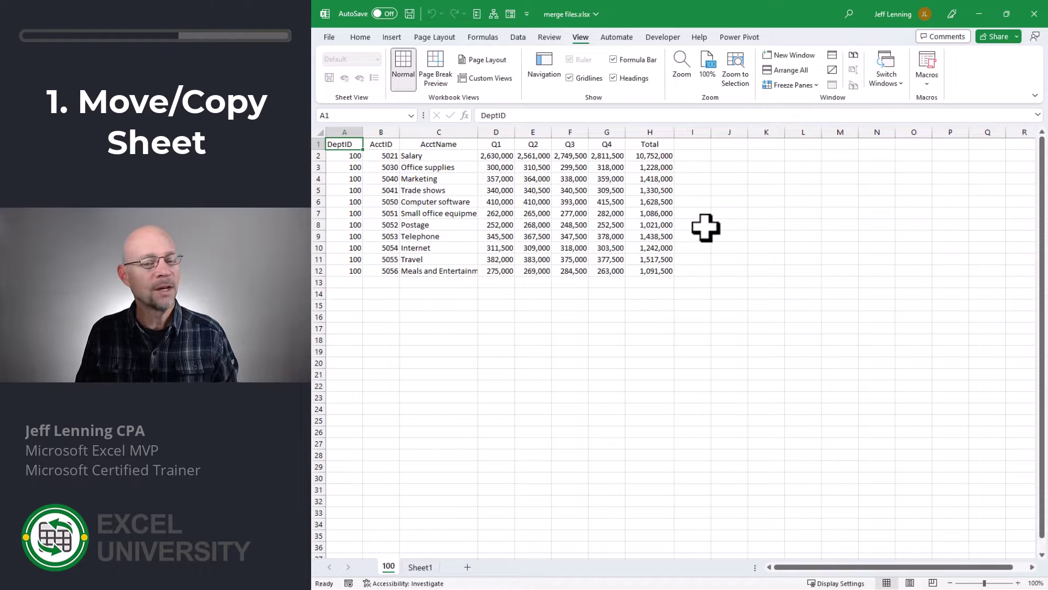
- Copy sheet 101 into merge files.xlsx with Create a copy ticked
{"action": "right_click", "coordinate": [388, 567]}
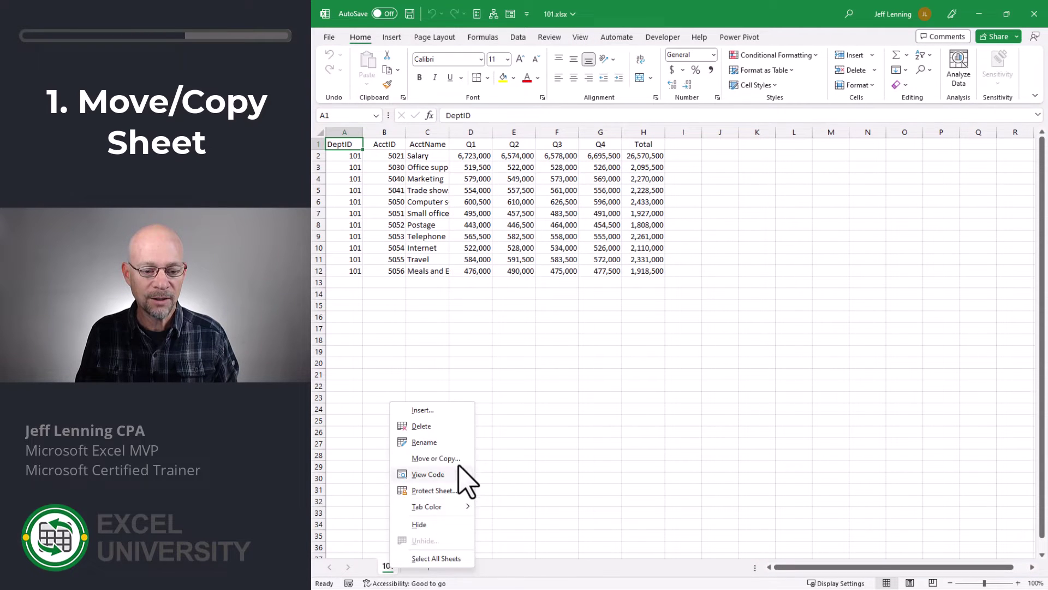
{"action": "left_click", "coordinate": [515, 445]}
{"action": "left_click", "coordinate": [405, 522]}
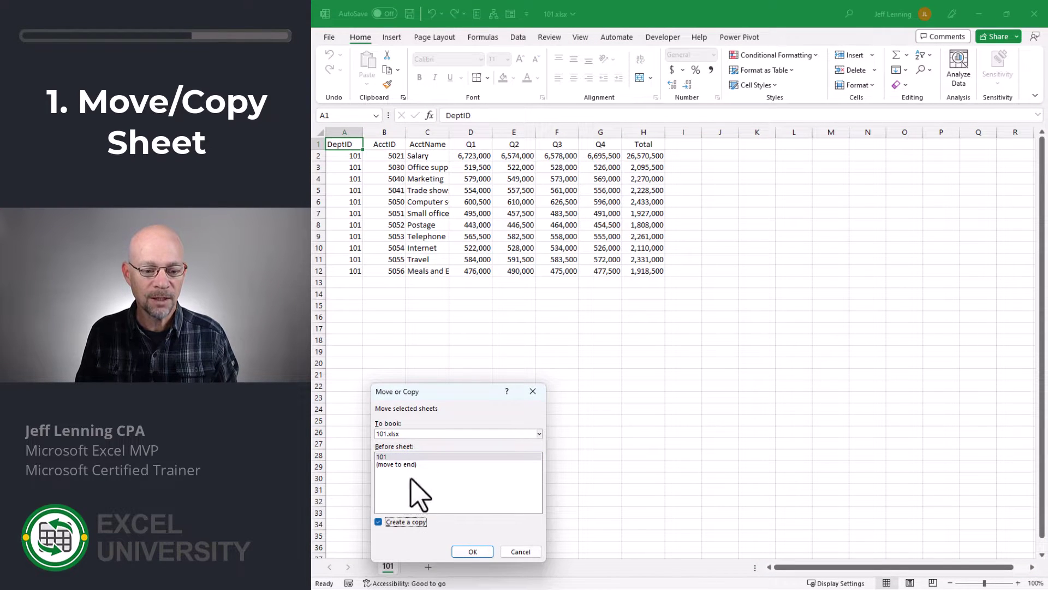
{"action": "left_click", "coordinate": [411, 435]}
{"action": "left_click", "coordinate": [420, 449]}
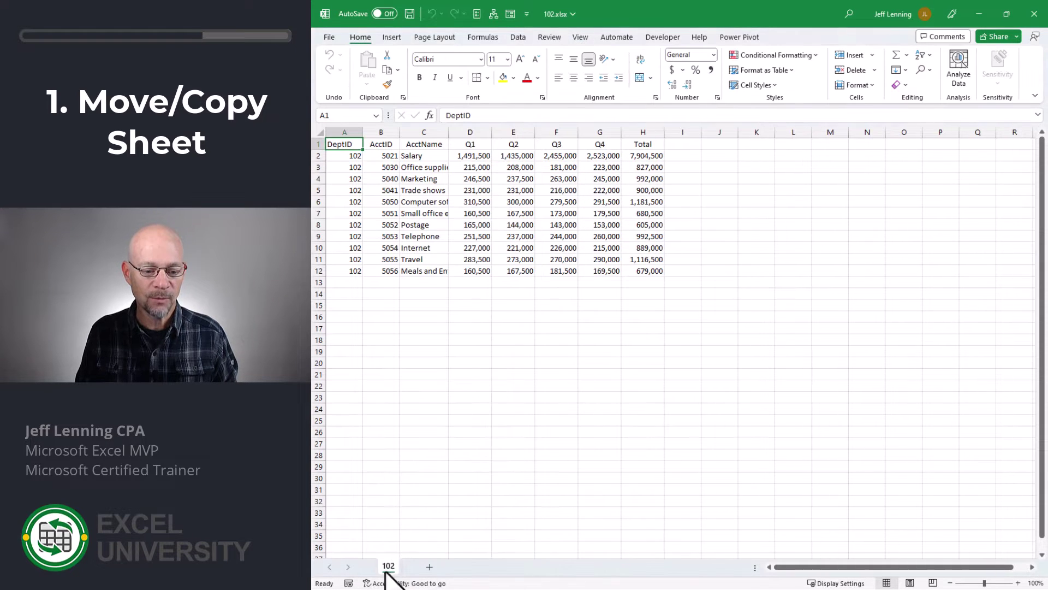
- Copy sheet 102 into merge files.xlsx too, so the sheets run 102, 101, 100, Sheet1
{"action": "right_click", "coordinate": [387, 567]}
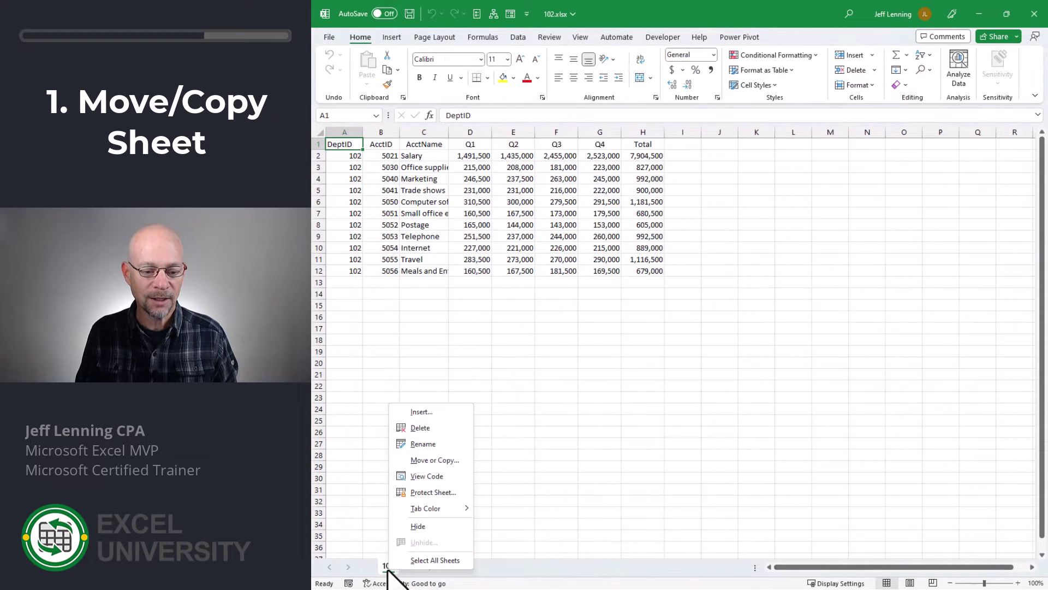
{"action": "left_click", "coordinate": [453, 461]}
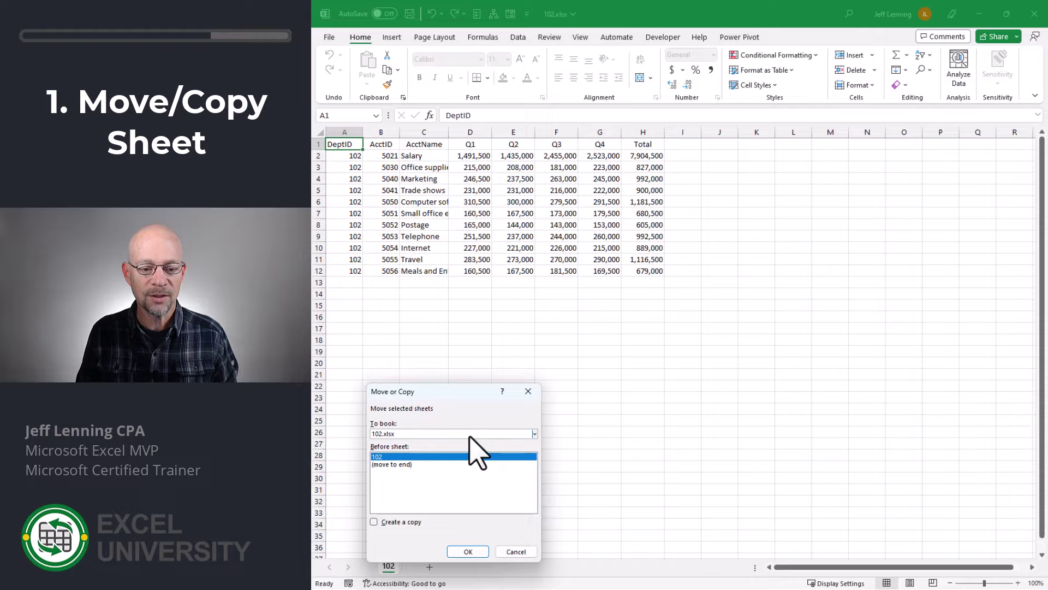
{"action": "left_click", "coordinate": [443, 435]}
{"action": "left_click", "coordinate": [434, 465]}
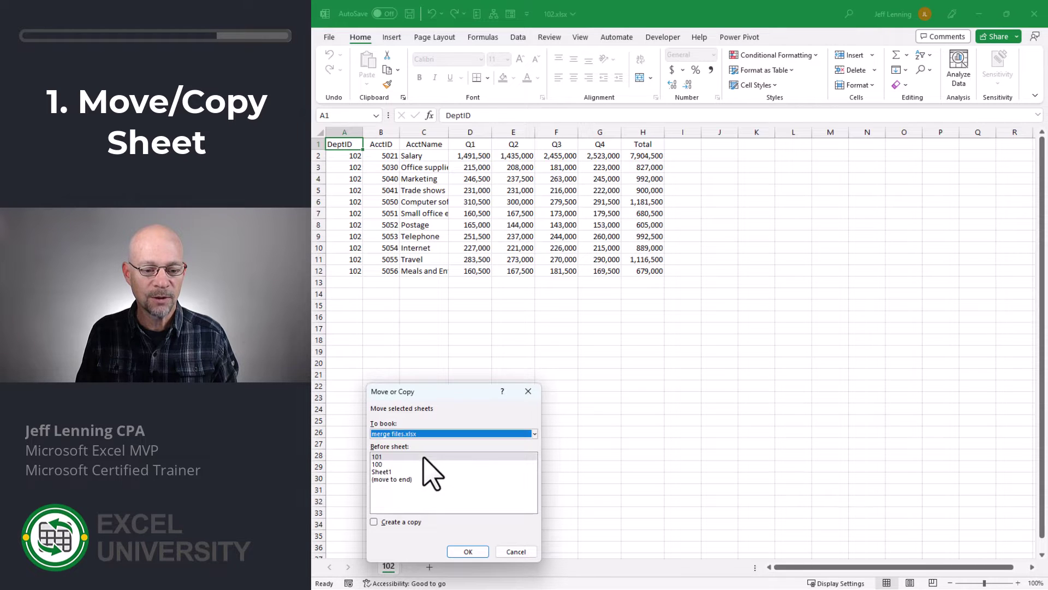
{"action": "left_click", "coordinate": [374, 521]}
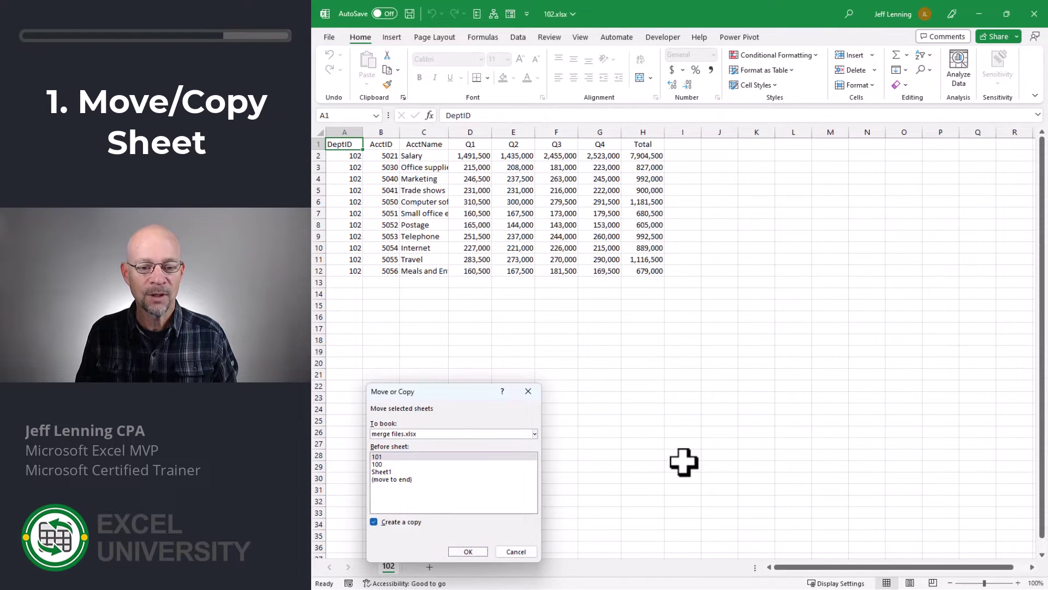
{"action": "key", "text": "Return"}
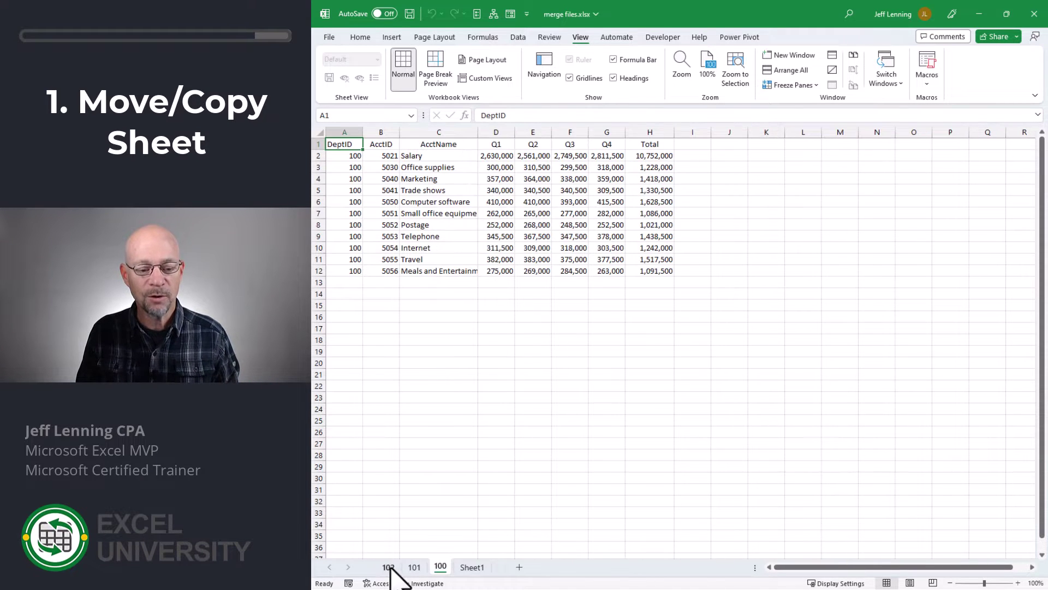
- Flip through the copied 101, 102 and 100 sheets, end on 100, and briefly select A1:H12
{"action": "left_click", "coordinate": [415, 568]}
{"action": "left_click", "coordinate": [440, 568]}
{"action": "left_click", "coordinate": [415, 568]}
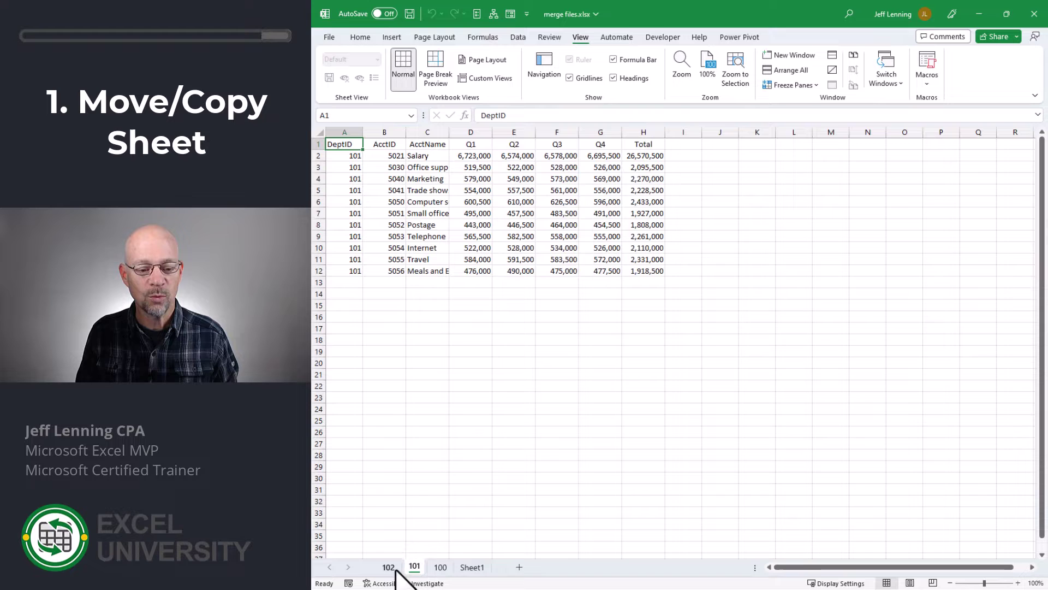
{"action": "left_click", "coordinate": [394, 568]}
{"action": "left_click", "coordinate": [415, 568]}
{"action": "left_click", "coordinate": [439, 568]}
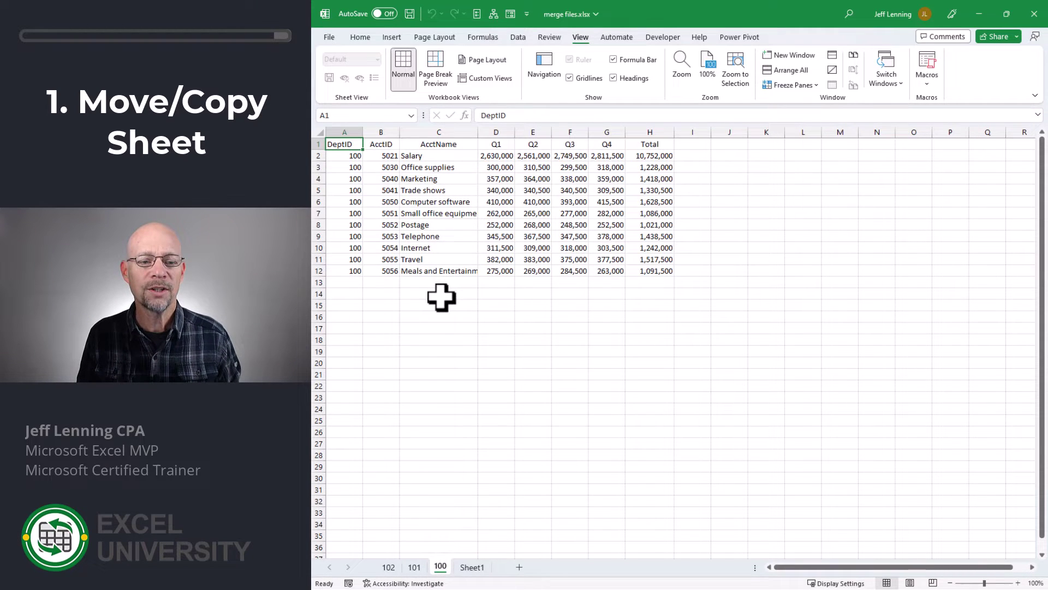
{"action": "left_click_drag", "start_coordinate": [346, 143], "coordinate": [650, 268]}
{"action": "left_click", "coordinate": [607, 358]}
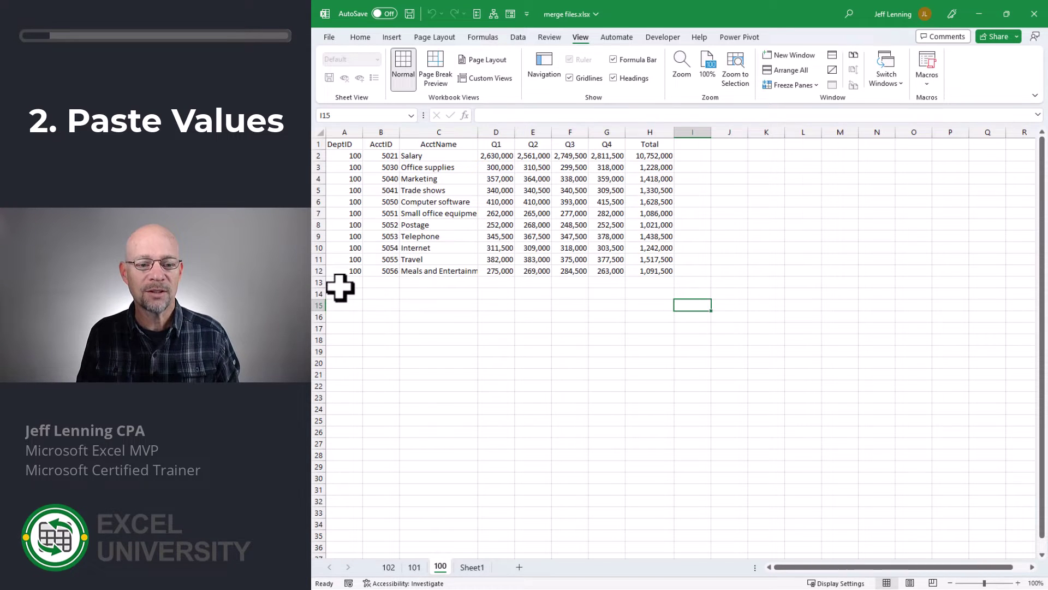
- Select all of department 100's A1:H12 table in 100.xlsx with Ctrl+A and copy it
{"action": "left_click_drag", "start_coordinate": [341, 283], "coordinate": [663, 422]}
{"action": "left_click", "coordinate": [710, 247]}
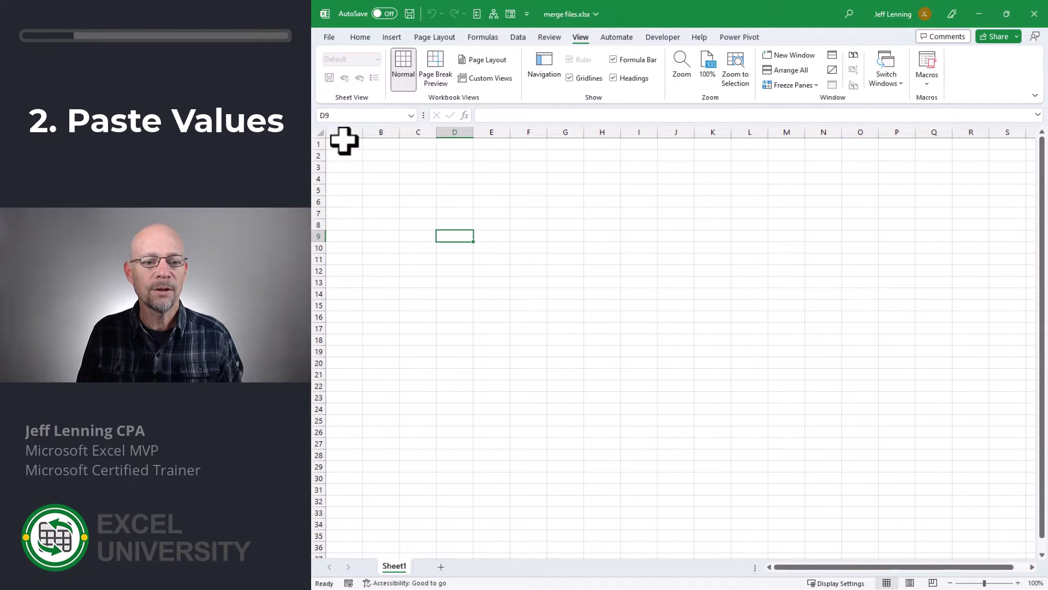
{"action": "left_click_drag", "start_coordinate": [344, 140], "coordinate": [681, 374]}
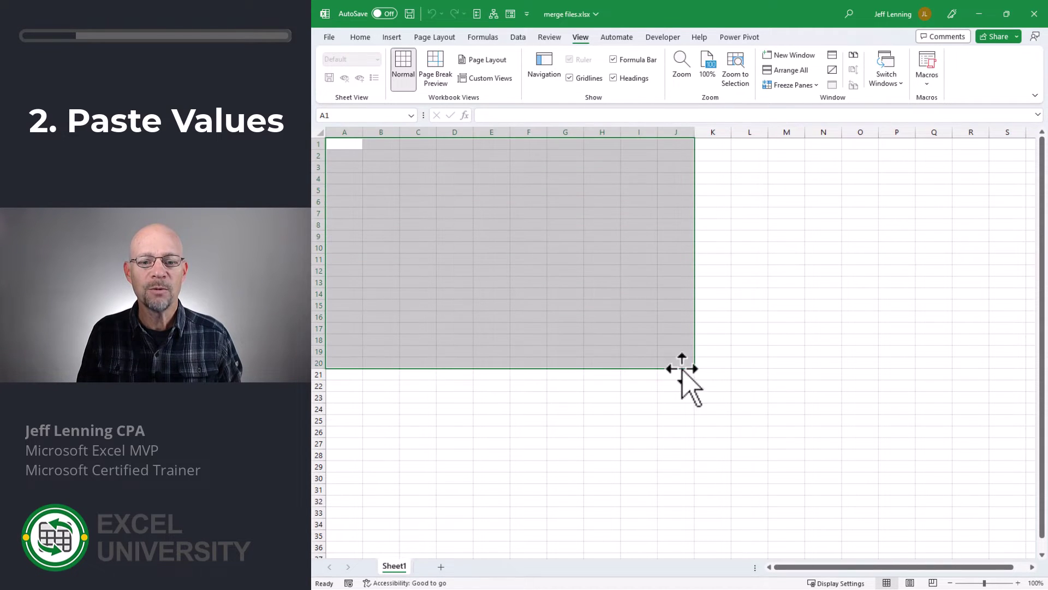
{"action": "left_click", "coordinate": [565, 201]}
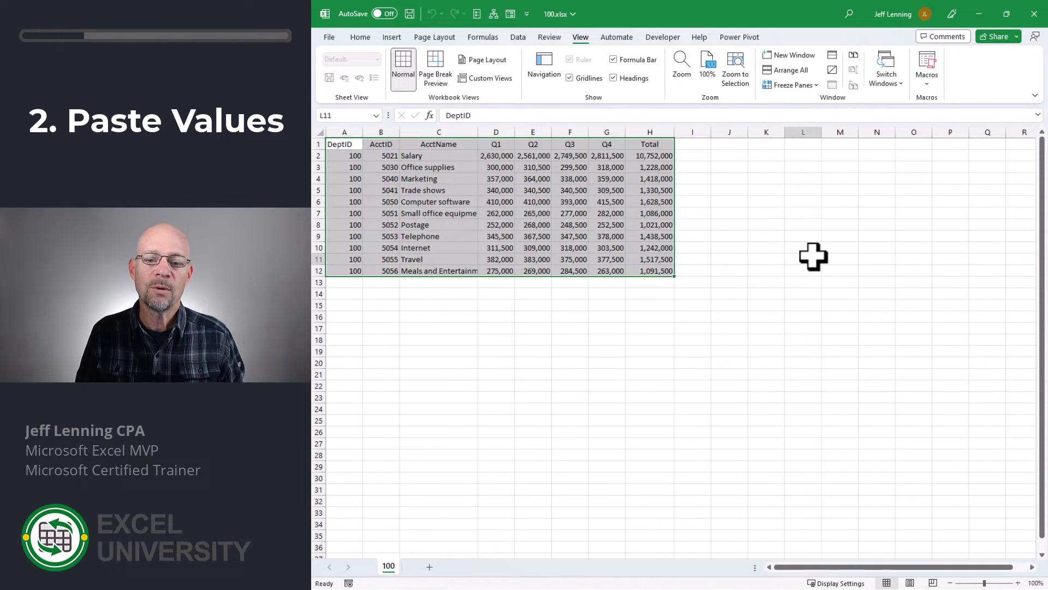
{"action": "left_click", "coordinate": [814, 256]}
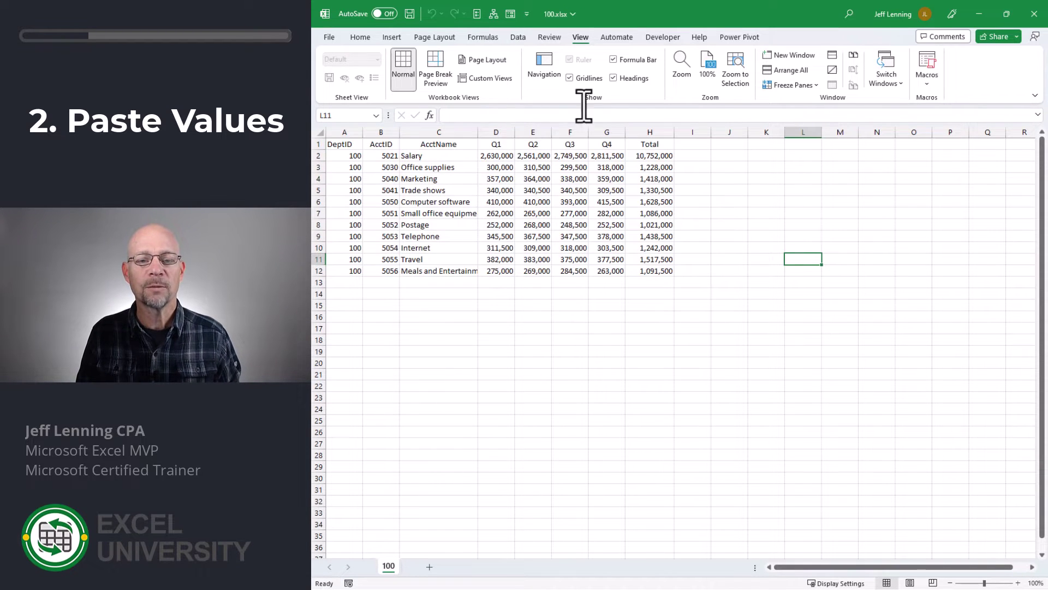
{"action": "left_click", "coordinate": [429, 177]}
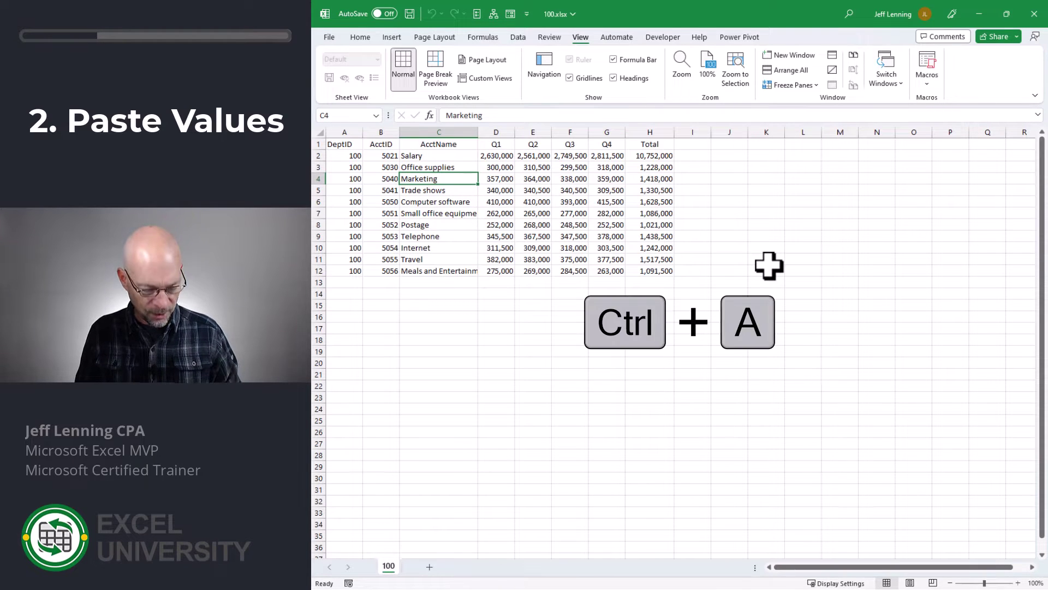
{"action": "key", "text": "ctrl+a"}
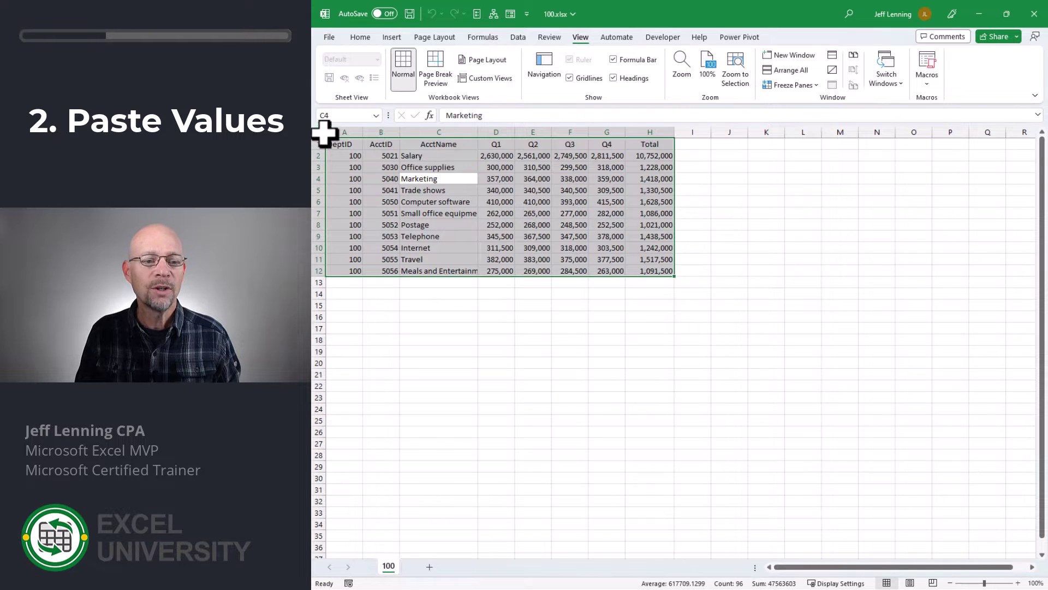
{"action": "left_click_drag", "start_coordinate": [346, 145], "coordinate": [663, 273]}
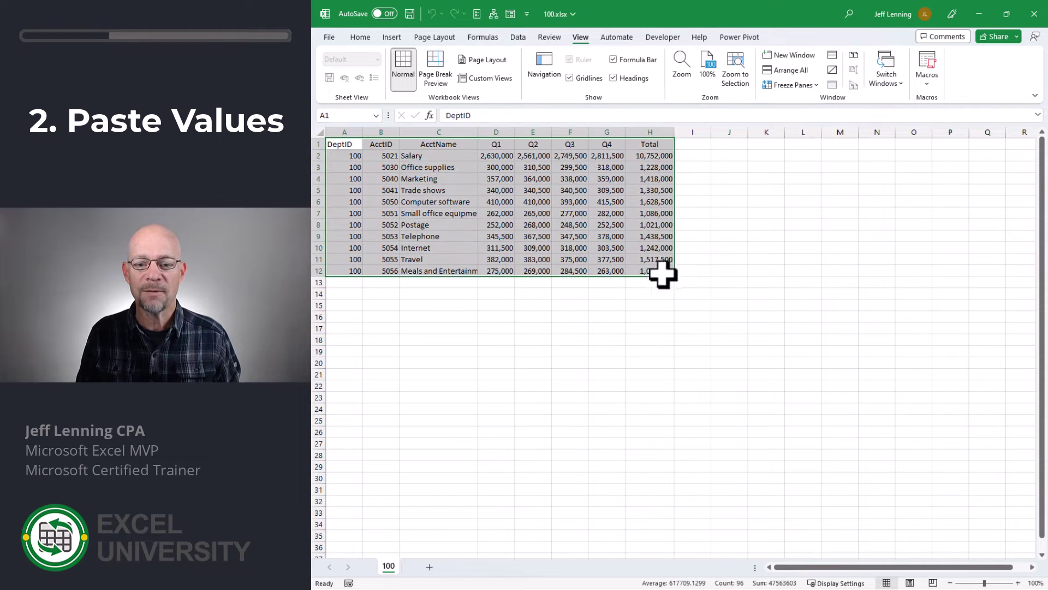
{"action": "left_click", "coordinate": [750, 258]}
{"action": "left_click", "coordinate": [497, 202]}
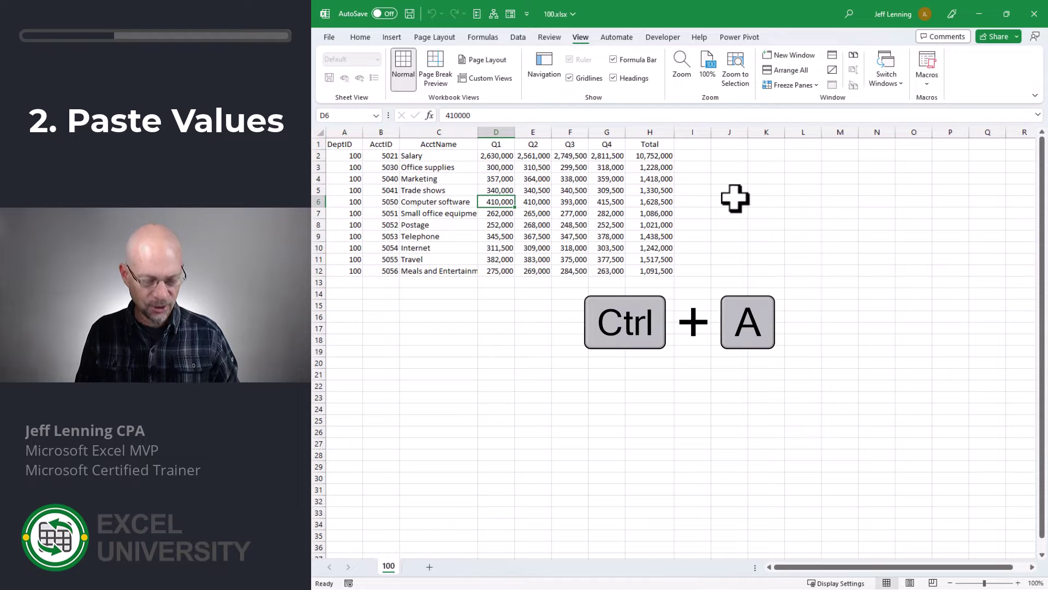
{"action": "key", "text": "ctrl+a"}
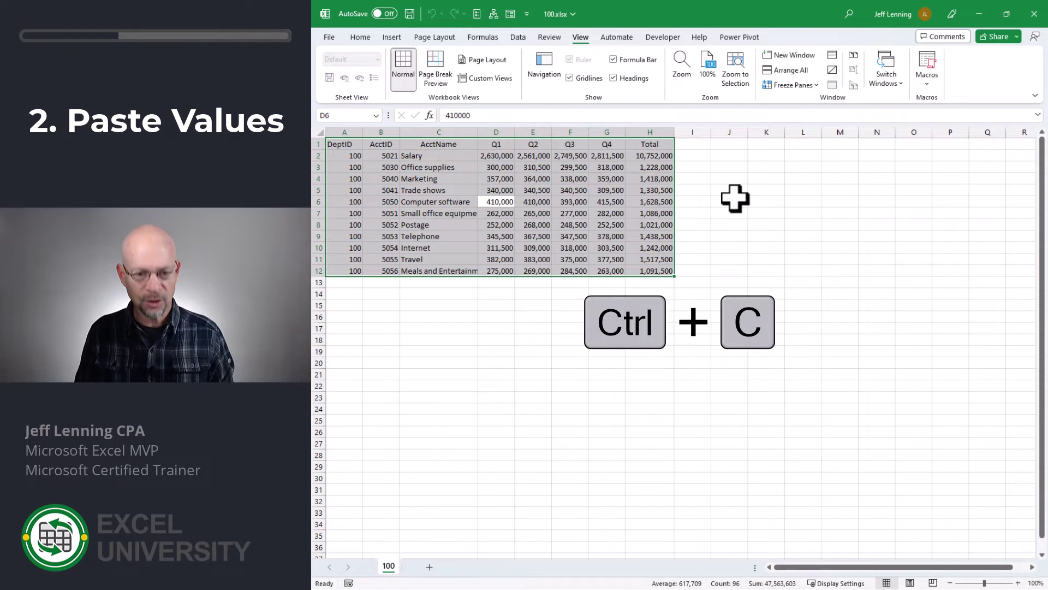
{"action": "key", "text": "ctrl+c"}
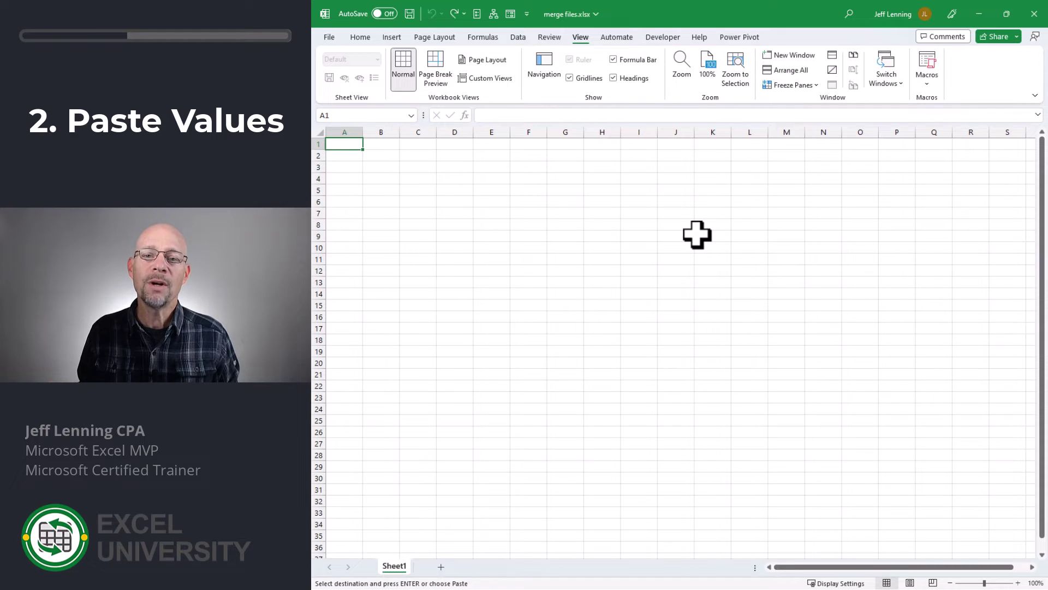
- Paste the department 100 table into Sheet1, then undo that paste
{"action": "key", "text": "ctrl+v"}
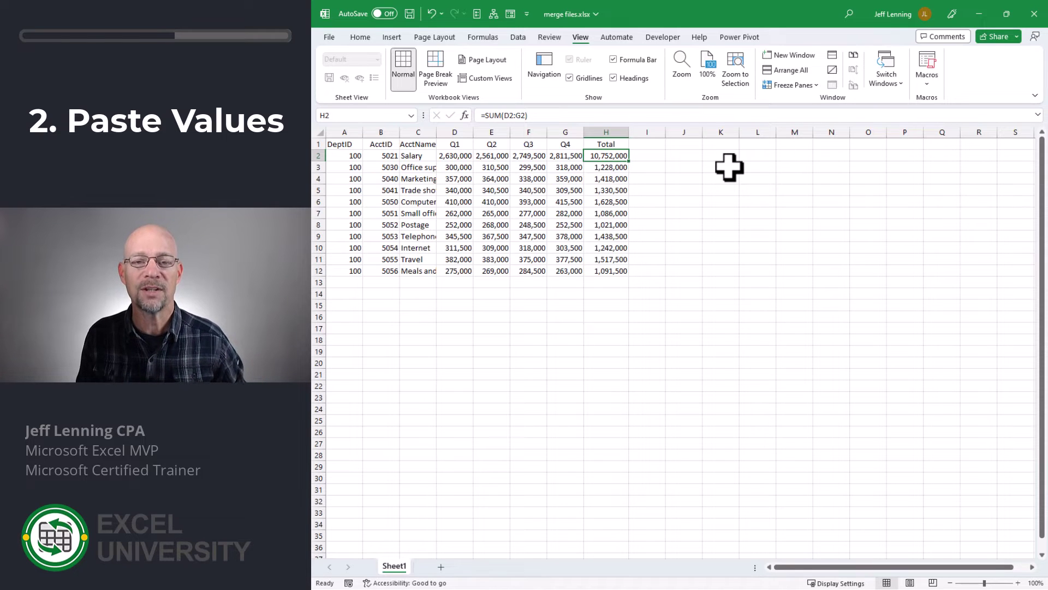
{"action": "key", "text": "Up"}
{"action": "key", "text": "Left"}
{"action": "key", "text": "Home"}
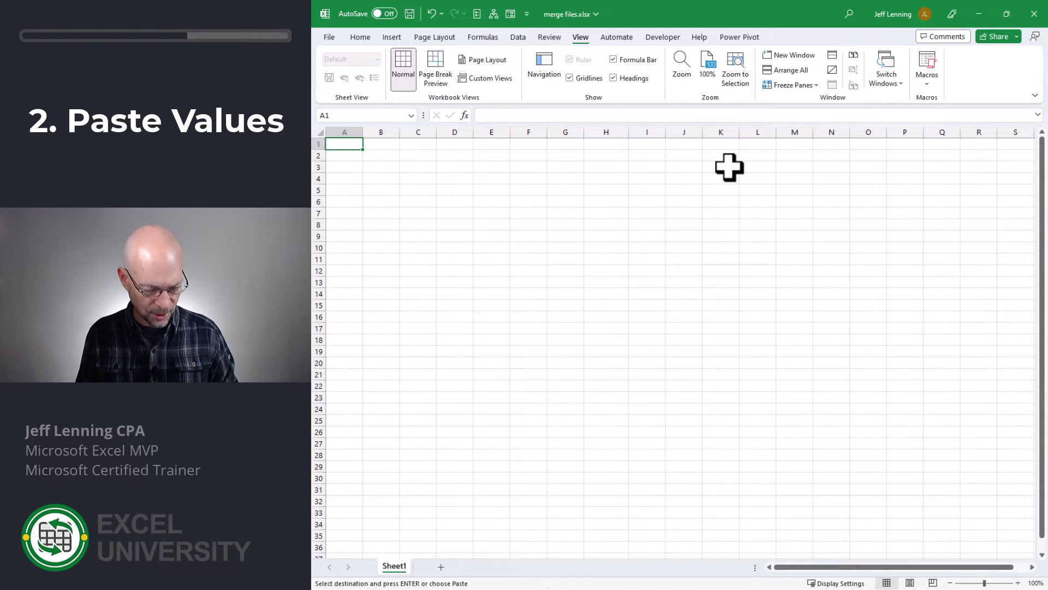
- Paste the table as values with Ctrl+Shift+V and check that H2's Total is a number
{"action": "key", "text": "ctrl+shift+v"}
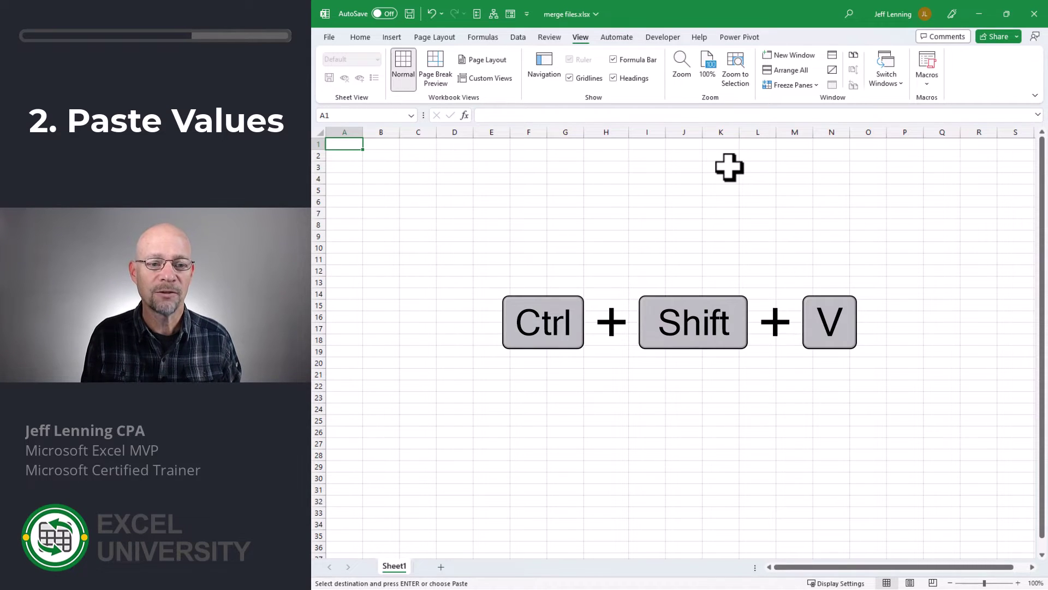
{"action": "key", "text": "ctrl+shift+v"}
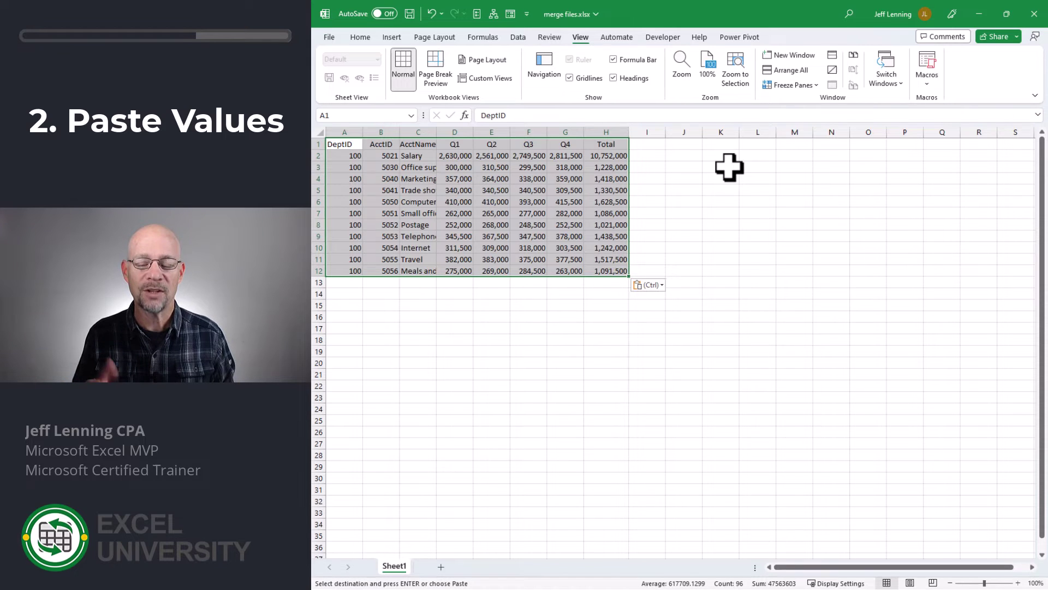
{"action": "left_click", "coordinate": [595, 157]}
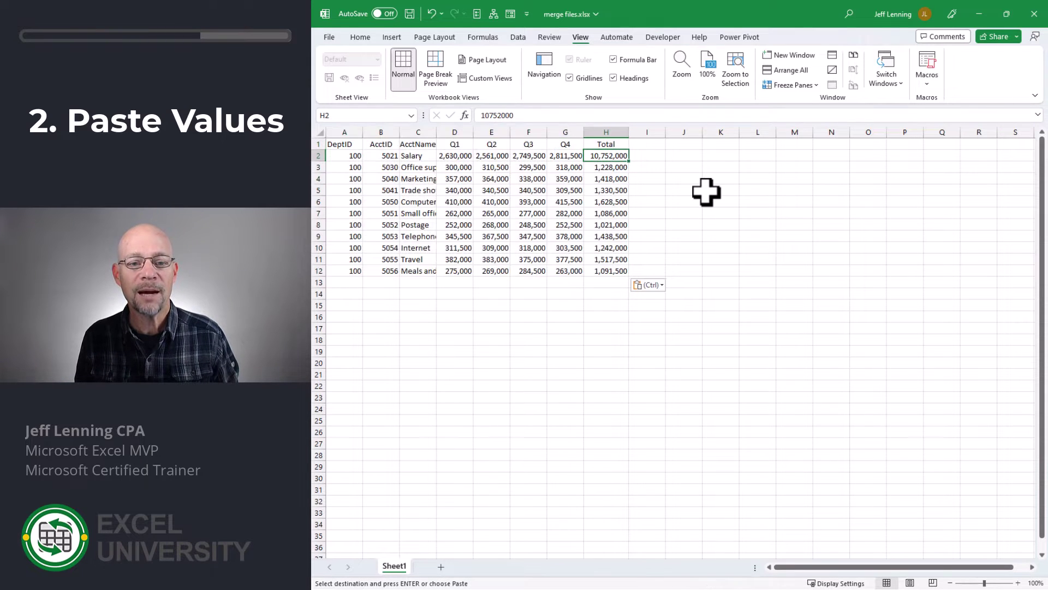
{"action": "key", "text": "F2"}
- Paste department 100's table as Values into A1:H12, verify H5, and select A13
{"action": "key", "text": "Return"}
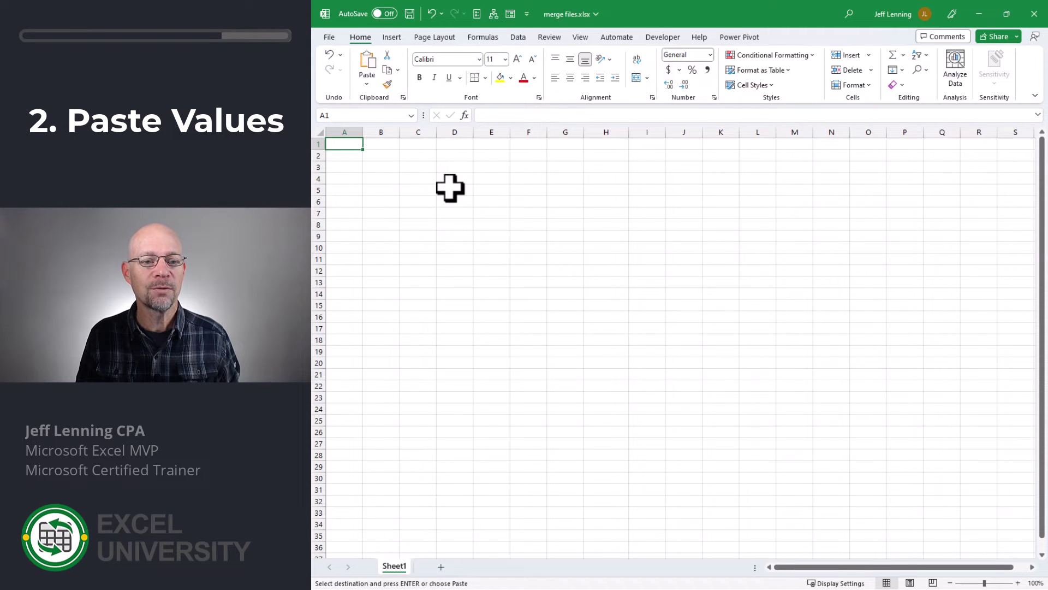
{"action": "left_click", "coordinate": [367, 83]}
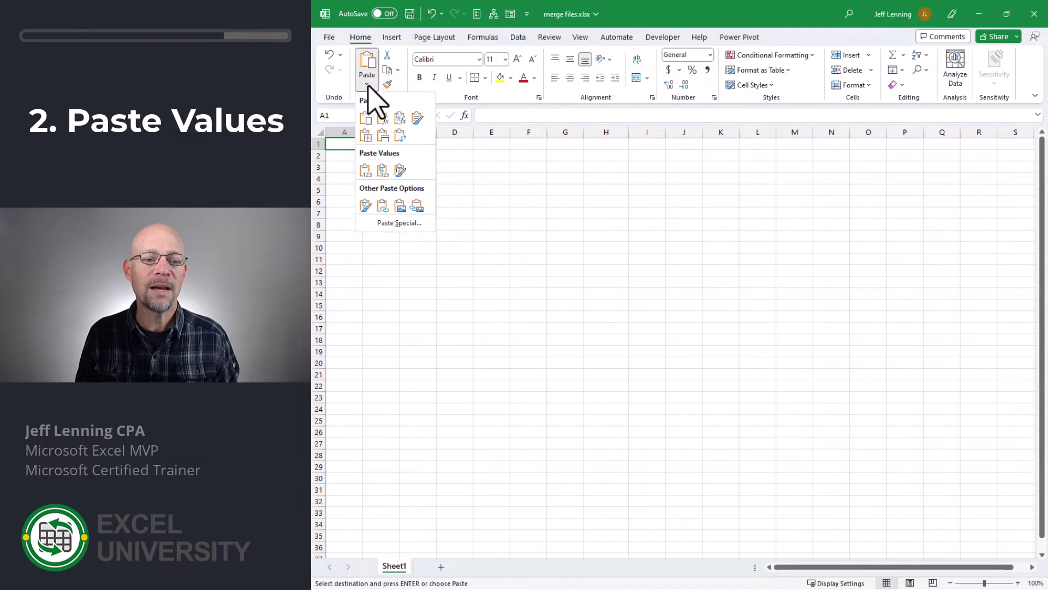
{"action": "left_click", "coordinate": [365, 170]}
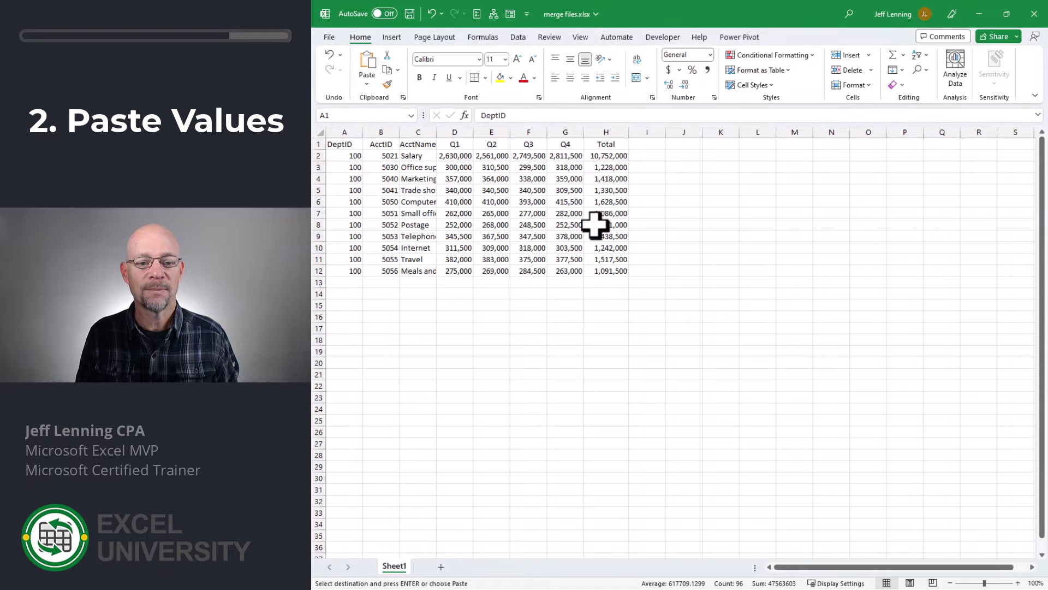
{"action": "left_click", "coordinate": [611, 155]}
{"action": "left_click", "coordinate": [613, 190]}
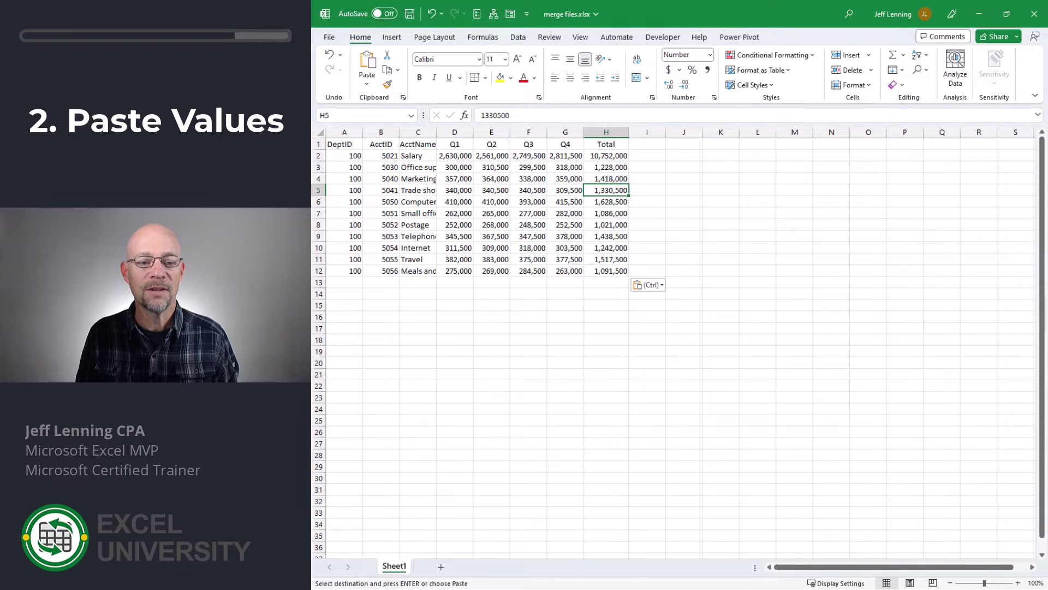
{"action": "left_click", "coordinate": [344, 282]}
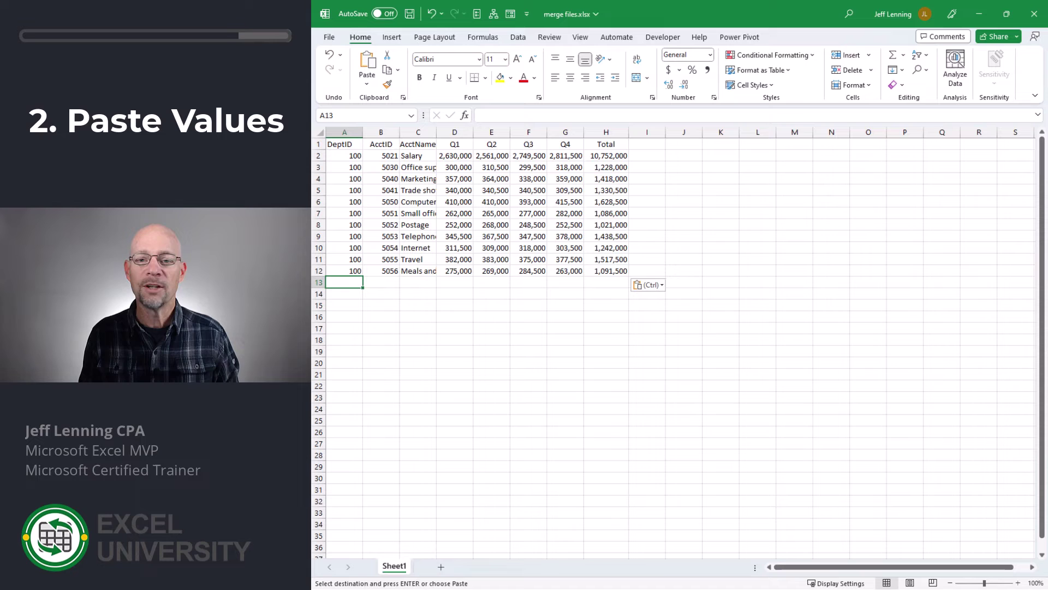
- Paste department 101's data as values at A13 and delete its duplicate header row 13
{"action": "key", "text": "ctrl+a"}
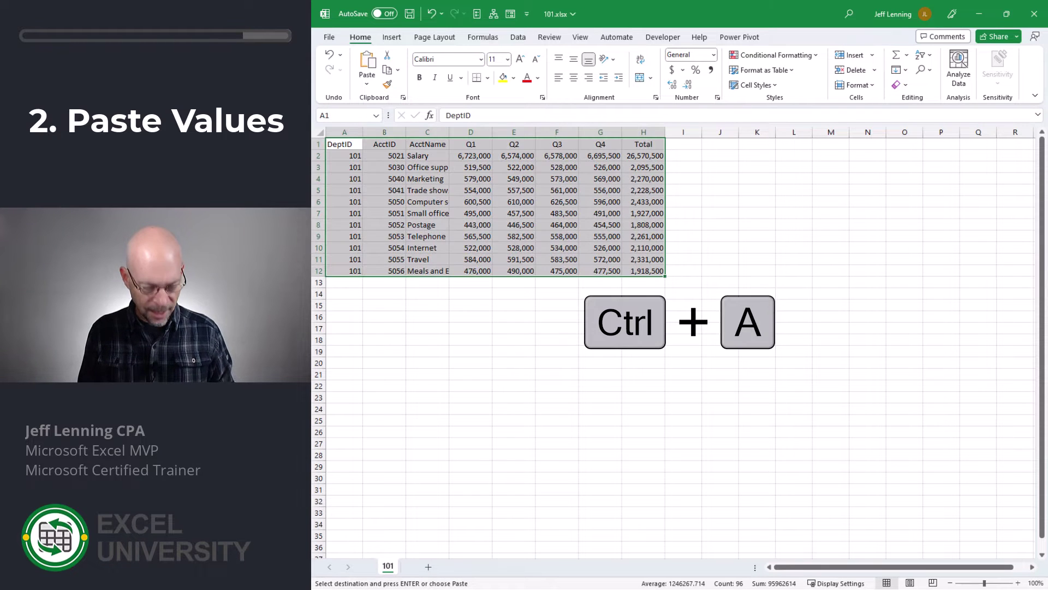
{"action": "key", "text": "ctrl+c"}
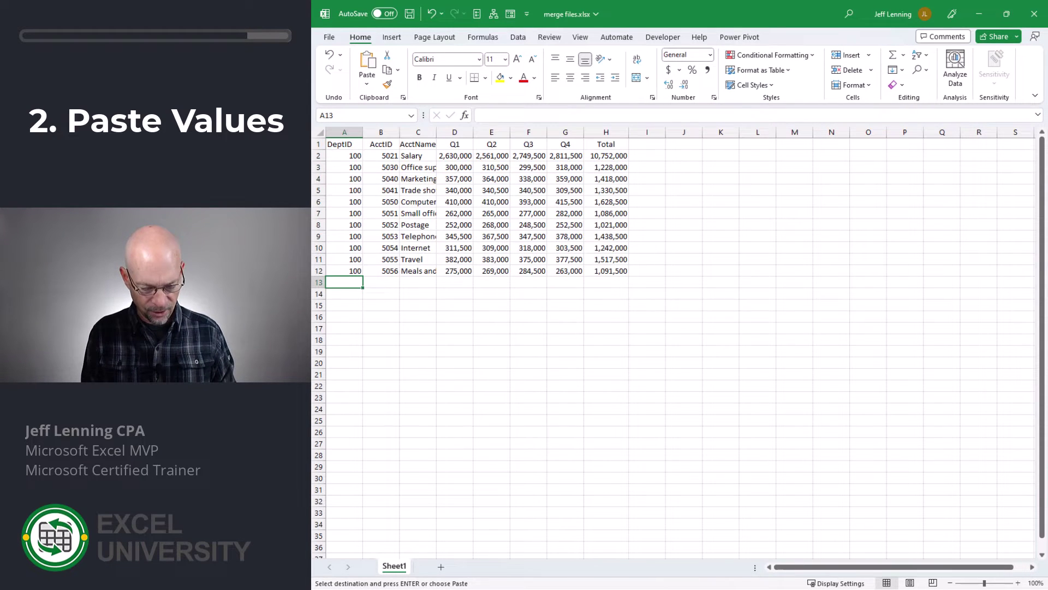
{"action": "key", "text": "ctrl+shift+v"}
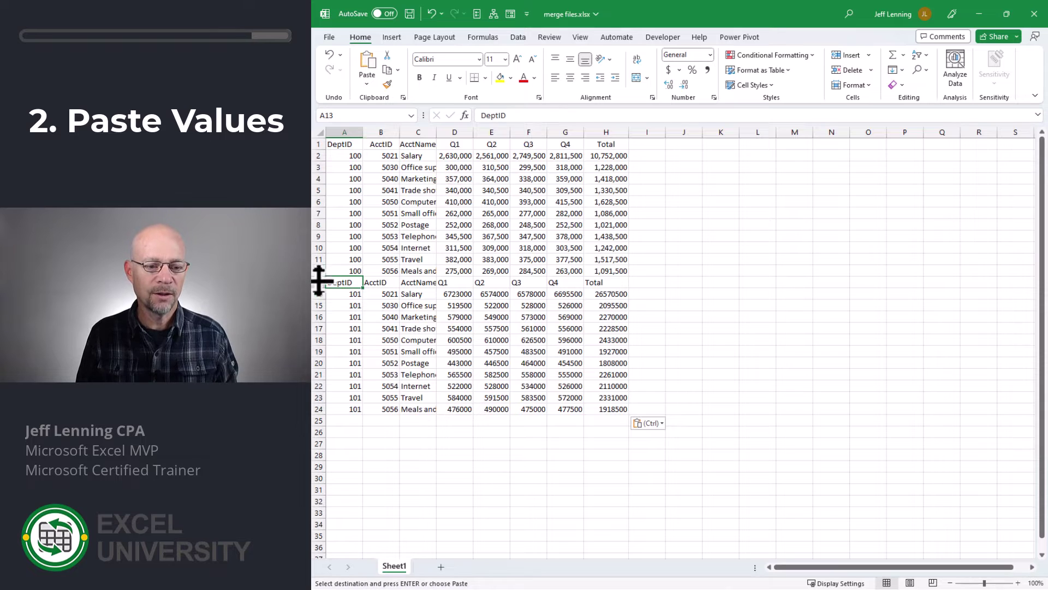
{"action": "left_click", "coordinate": [319, 281]}
{"action": "right_click", "coordinate": [319, 282]}
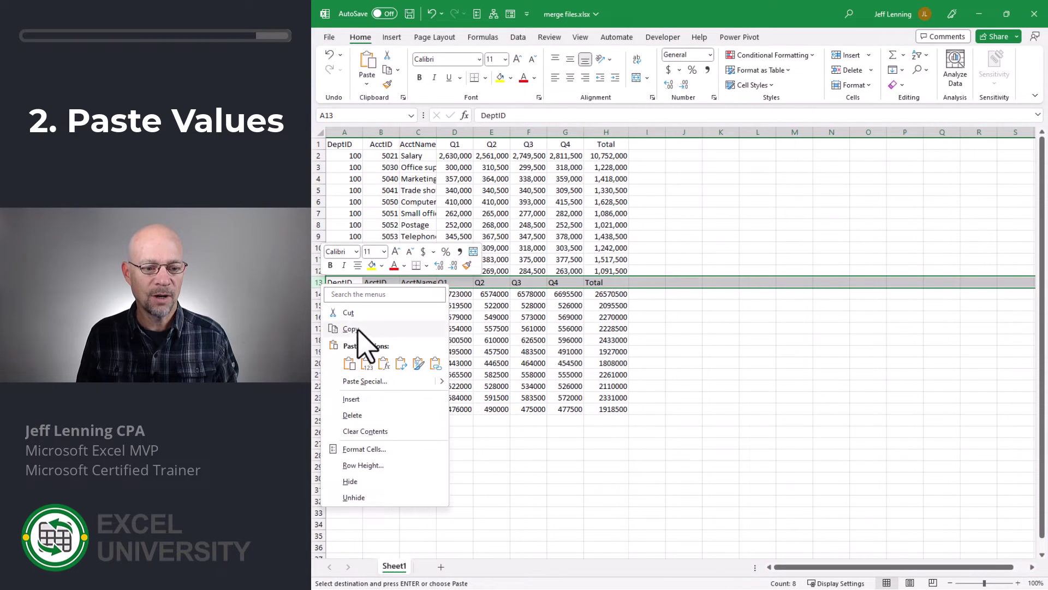
{"action": "left_click", "coordinate": [358, 415]}
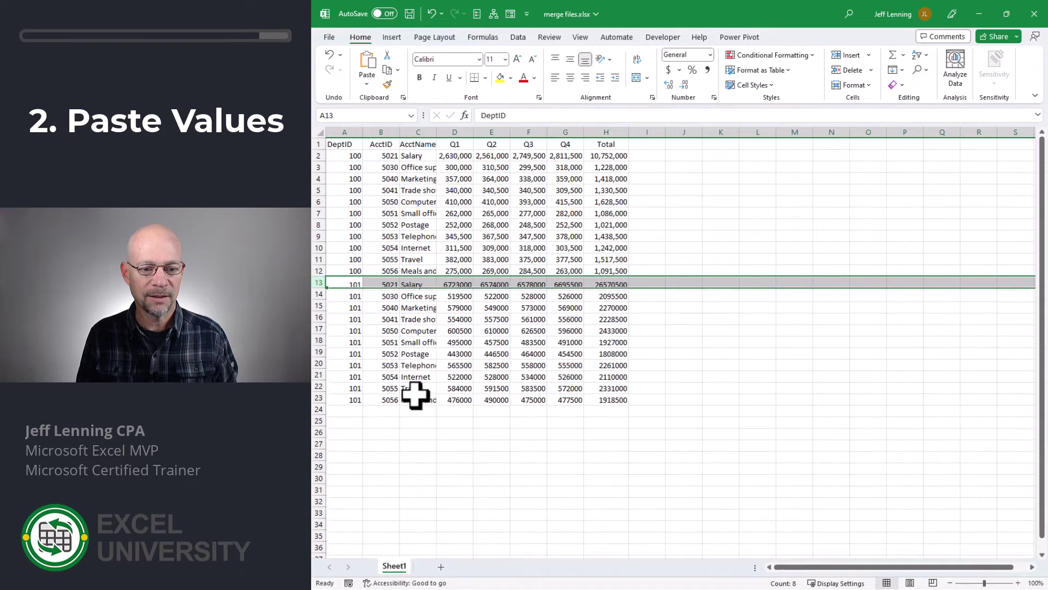
{"action": "left_click", "coordinate": [362, 409]}
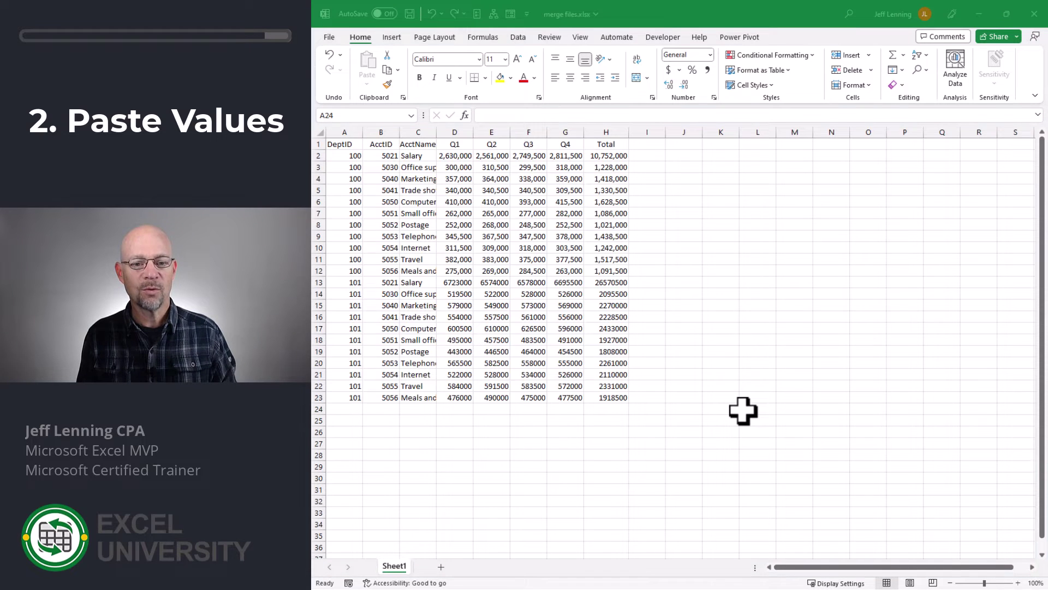
{"action": "key", "text": "alt+Tab"}
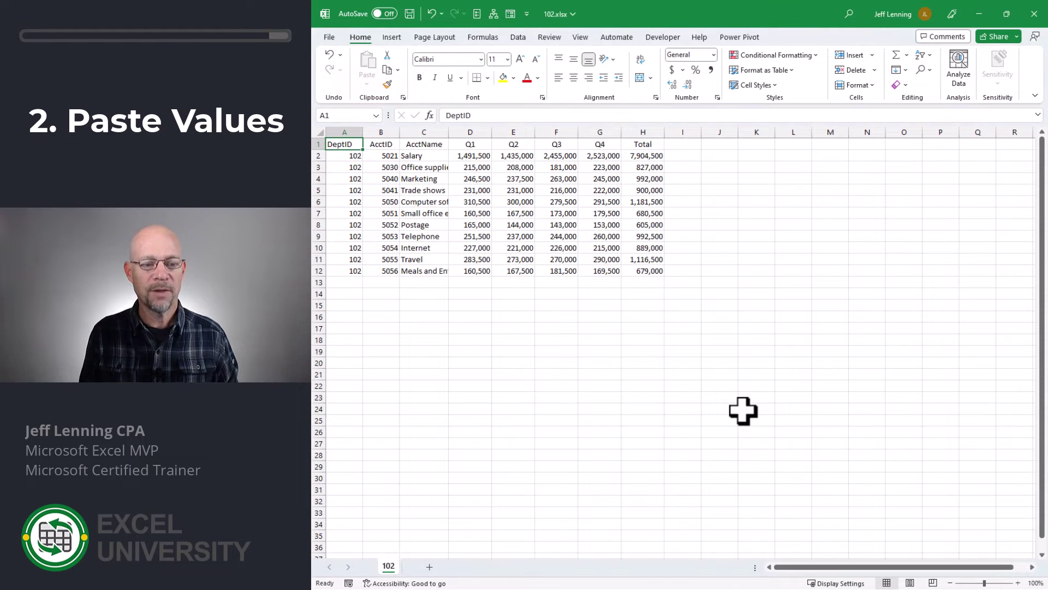
- Paste department 102's data as values at A24 and delete its duplicate header row 24
{"action": "key", "text": "ctrl+a"}
{"action": "key", "text": "ctrl+c"}
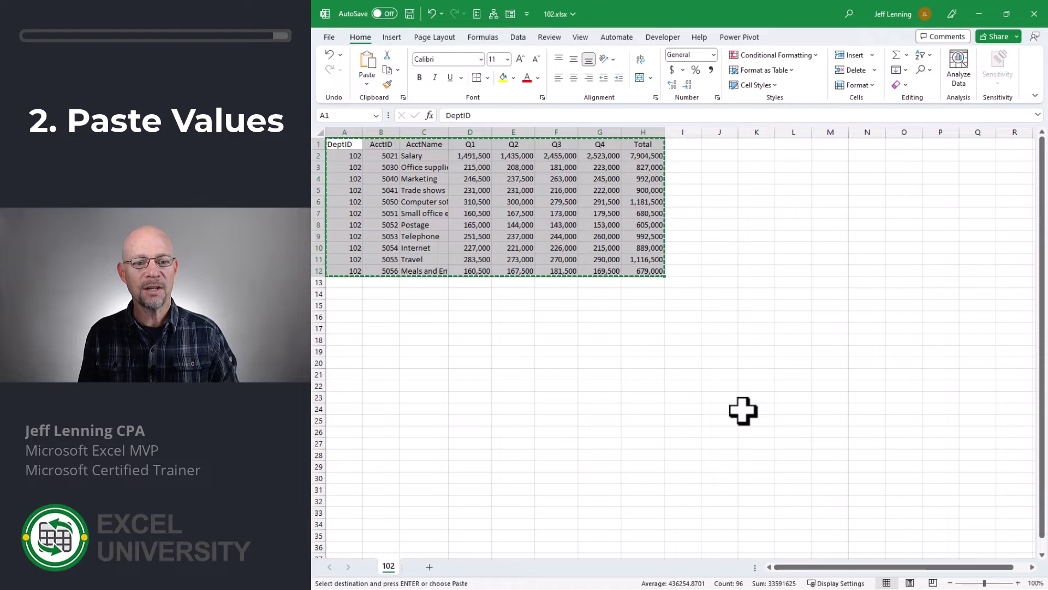
{"action": "key", "text": "alt+Tab"}
{"action": "key", "text": "ctrl+shift+v"}
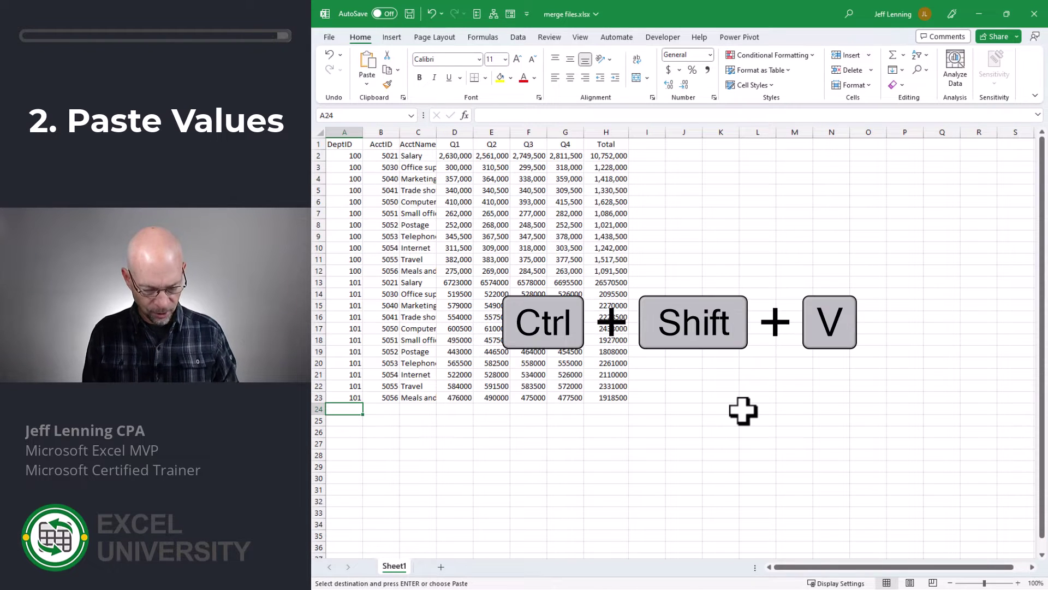
{"action": "left_click", "coordinate": [319, 409]}
{"action": "right_click", "coordinate": [319, 409]}
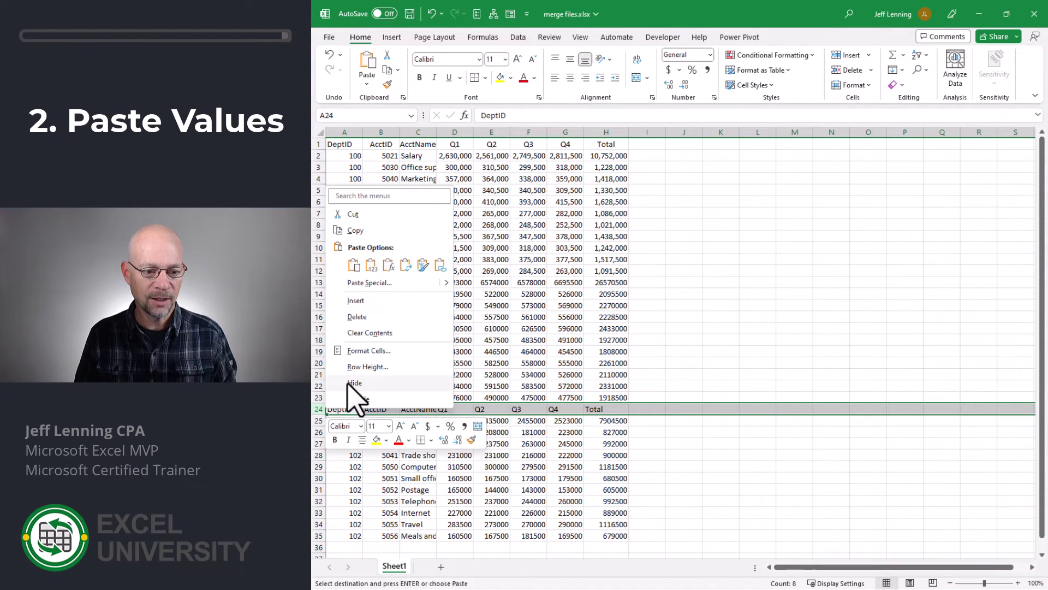
{"action": "left_click", "coordinate": [358, 317]}
{"action": "left_click", "coordinate": [721, 341]}
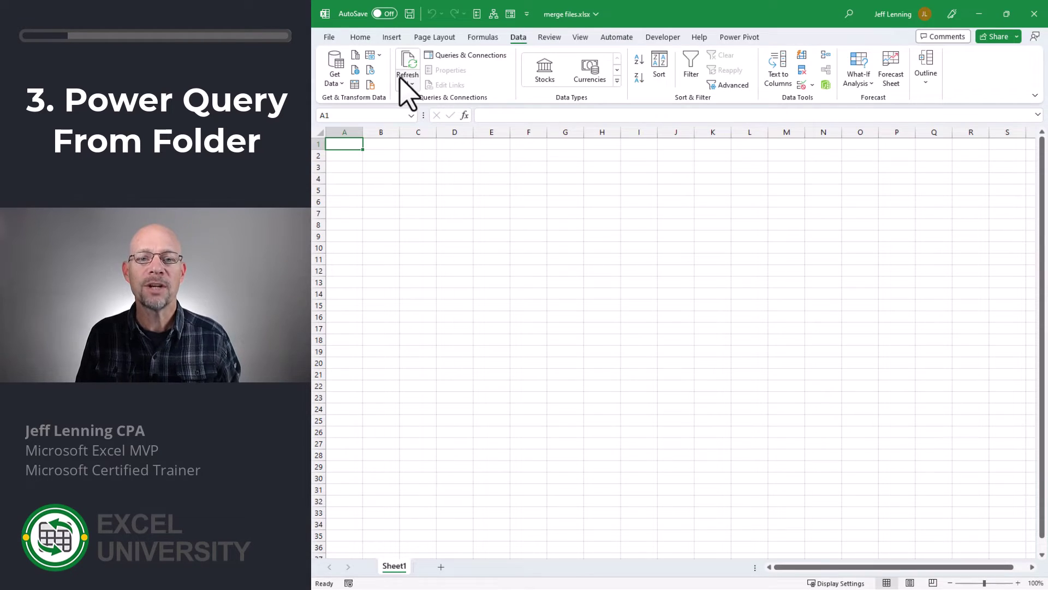
- Import the BudgetFiles folder via Get Data From Folder, combining each file's Sheet1 with Combine & Load To
{"action": "left_click", "coordinate": [334, 79]}
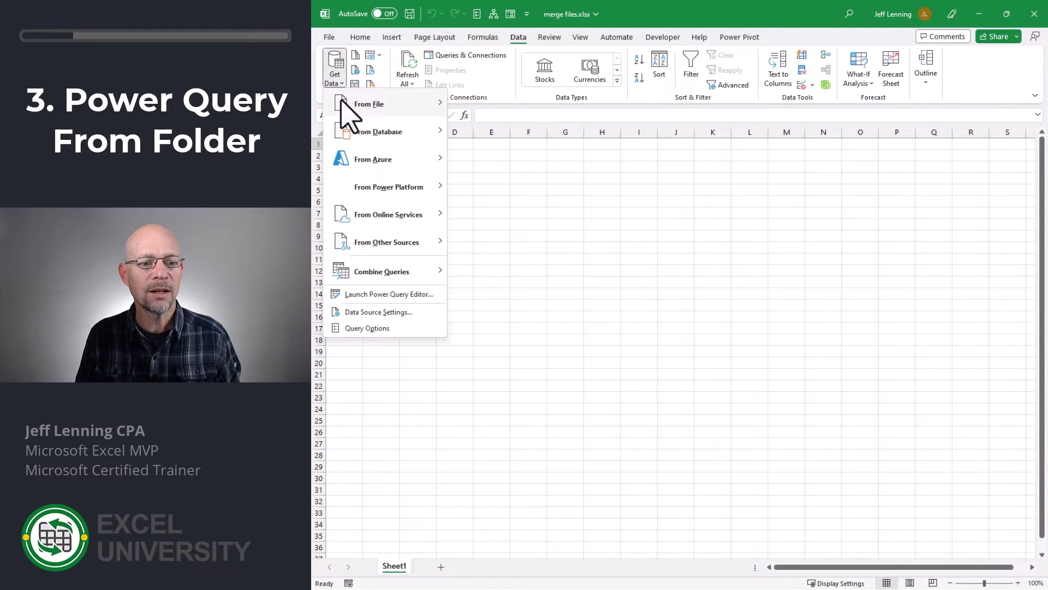
{"action": "mouse_move", "coordinate": [345, 104]}
{"action": "left_click", "coordinate": [525, 244]}
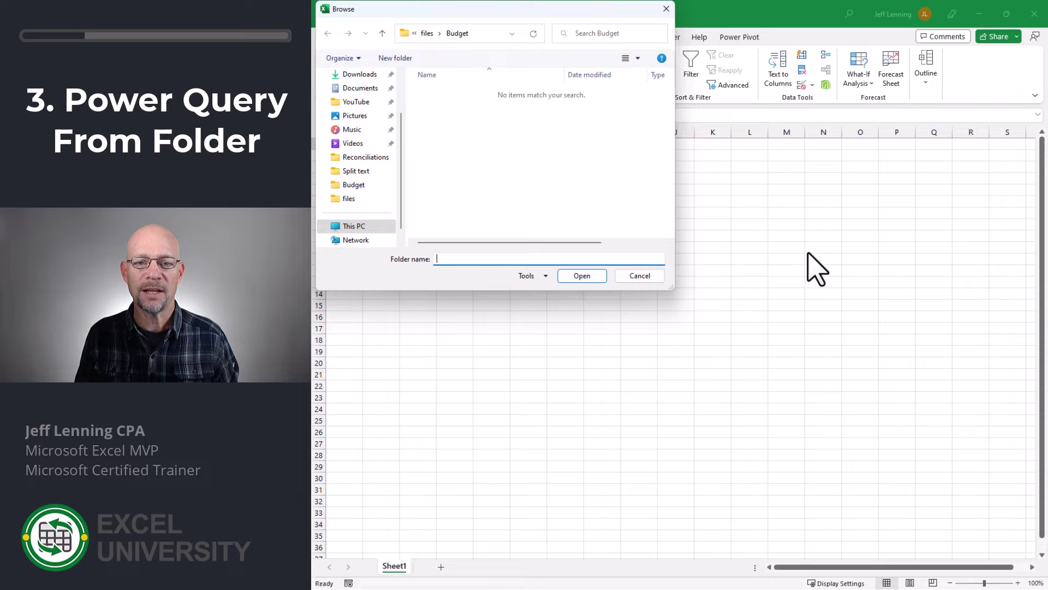
{"action": "left_click", "coordinate": [584, 275]}
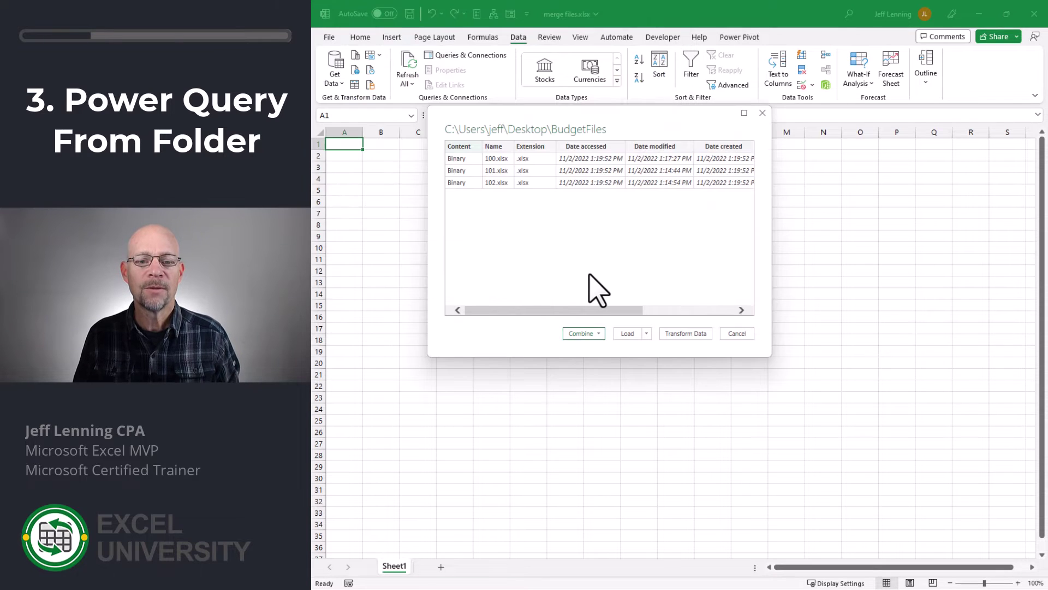
{"action": "left_click", "coordinate": [596, 334]}
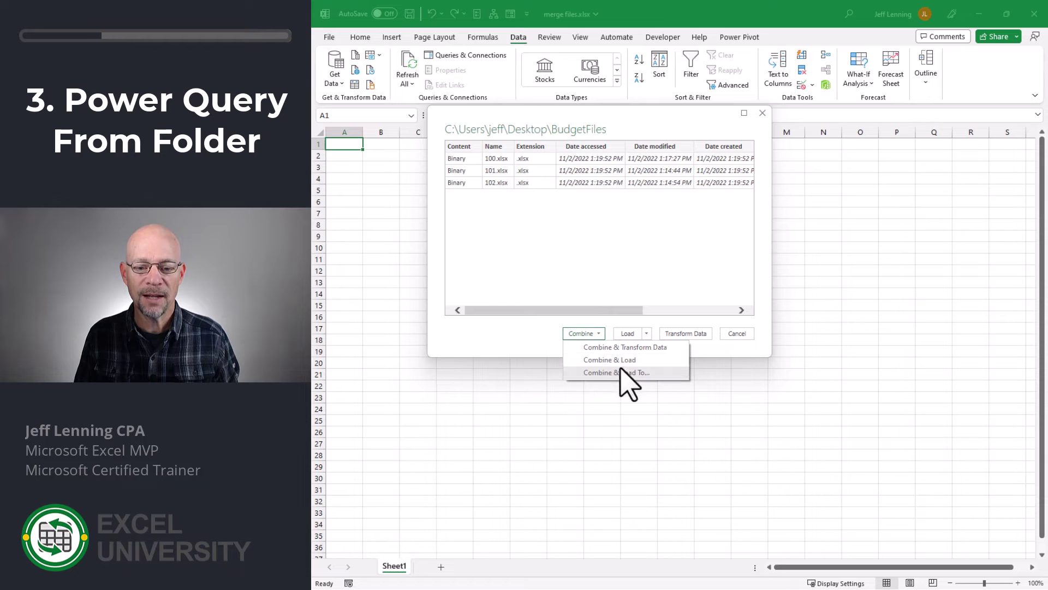
{"action": "left_click", "coordinate": [650, 372]}
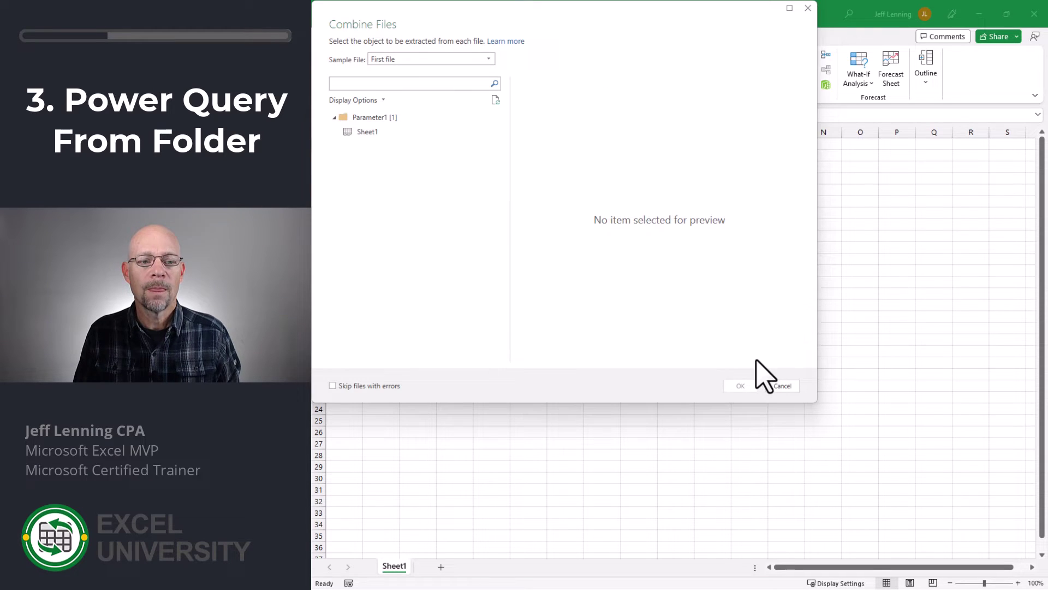
{"action": "left_click", "coordinate": [374, 132]}
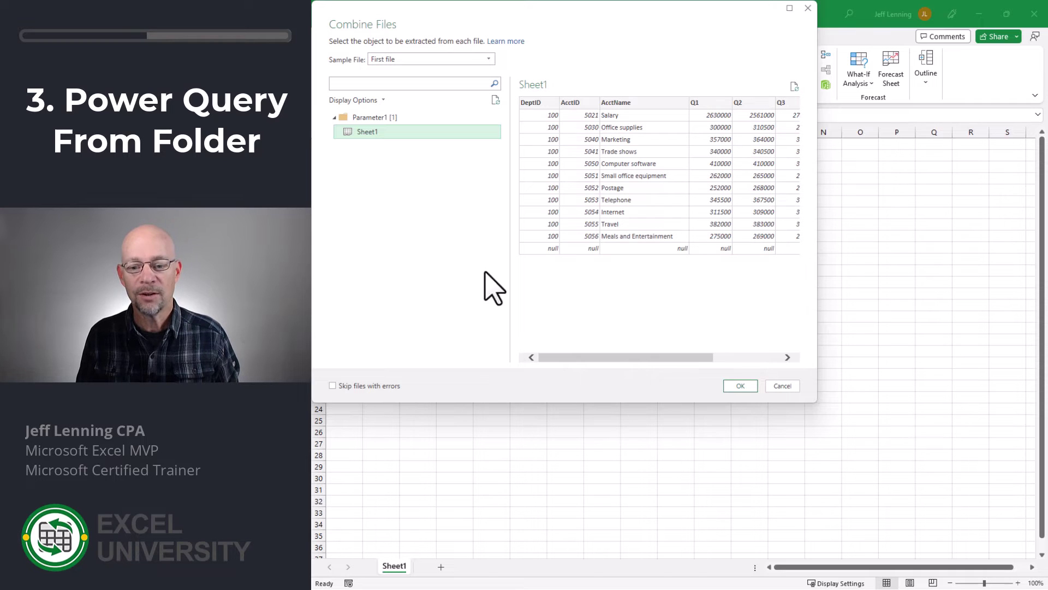
{"action": "left_click", "coordinate": [740, 386]}
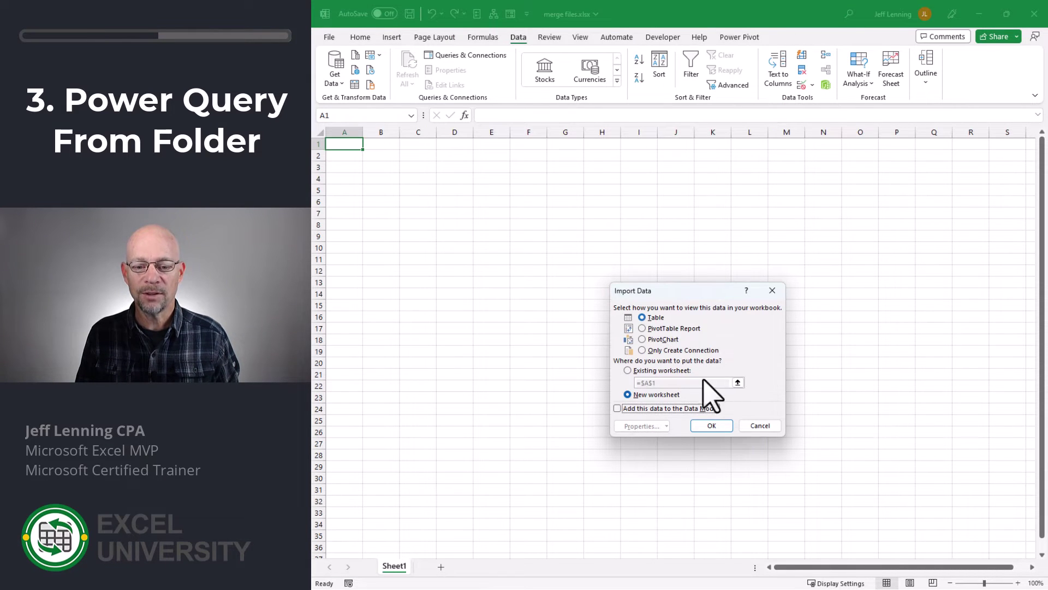
- Load the combined data as a table on a new sheet, then move 301.xlsx into MoreBudgetFiles
{"action": "left_click", "coordinate": [713, 426]}
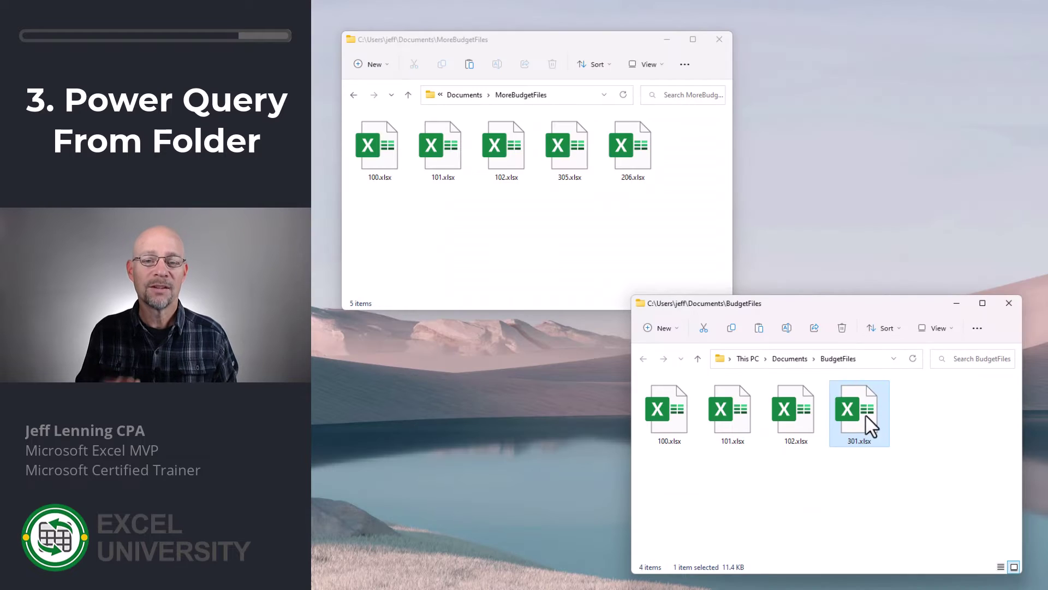
{"action": "left_click_drag", "start_coordinate": [866, 421], "coordinate": [575, 251]}
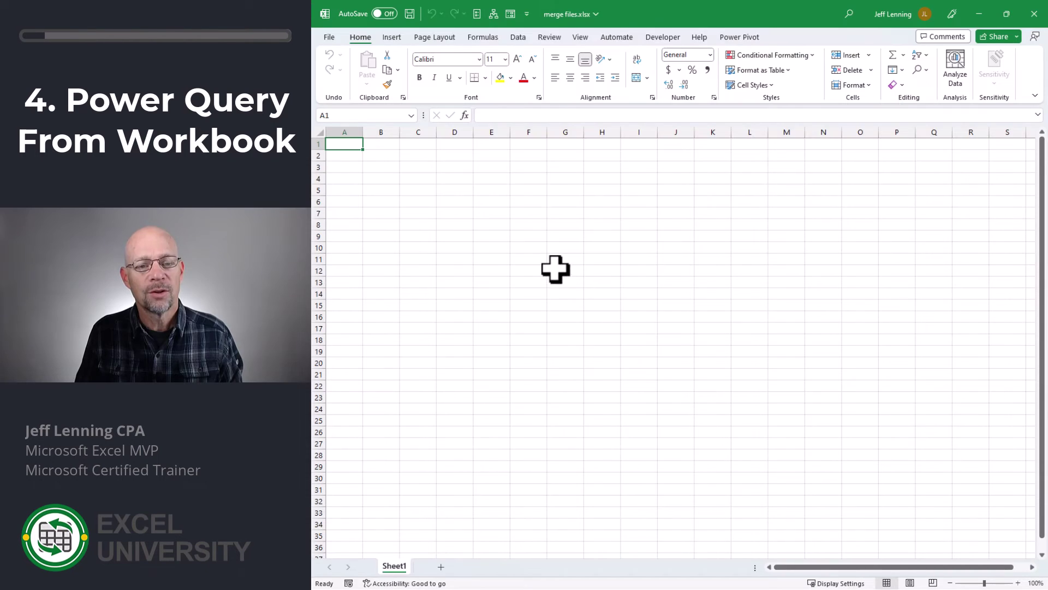
- Start a Get Data import from the Excel workbook 100.xlsx
{"action": "left_click", "coordinate": [518, 37]}
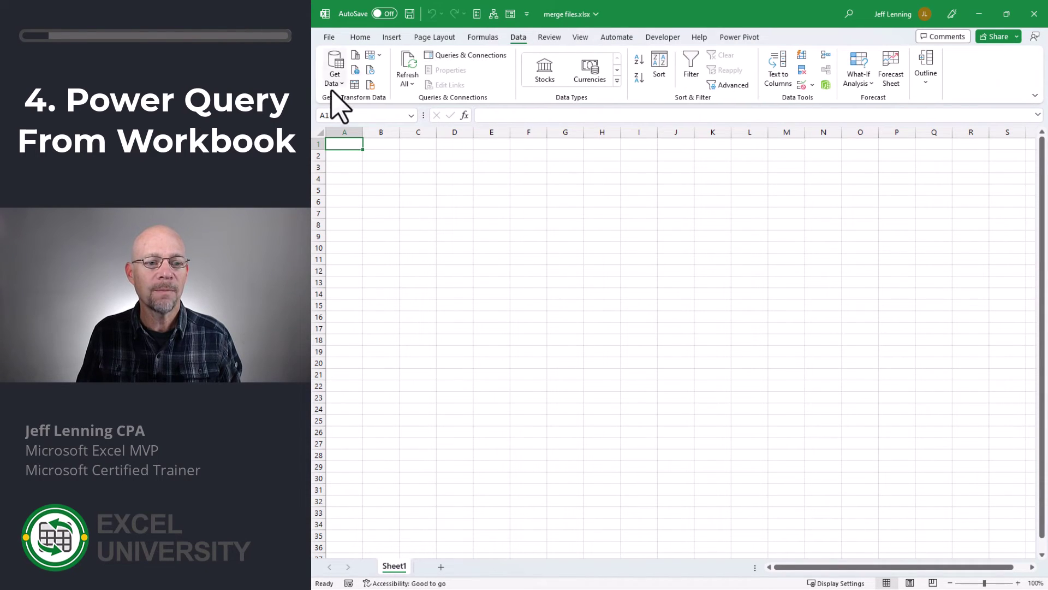
{"action": "left_click", "coordinate": [334, 81]}
{"action": "mouse_move", "coordinate": [363, 103]}
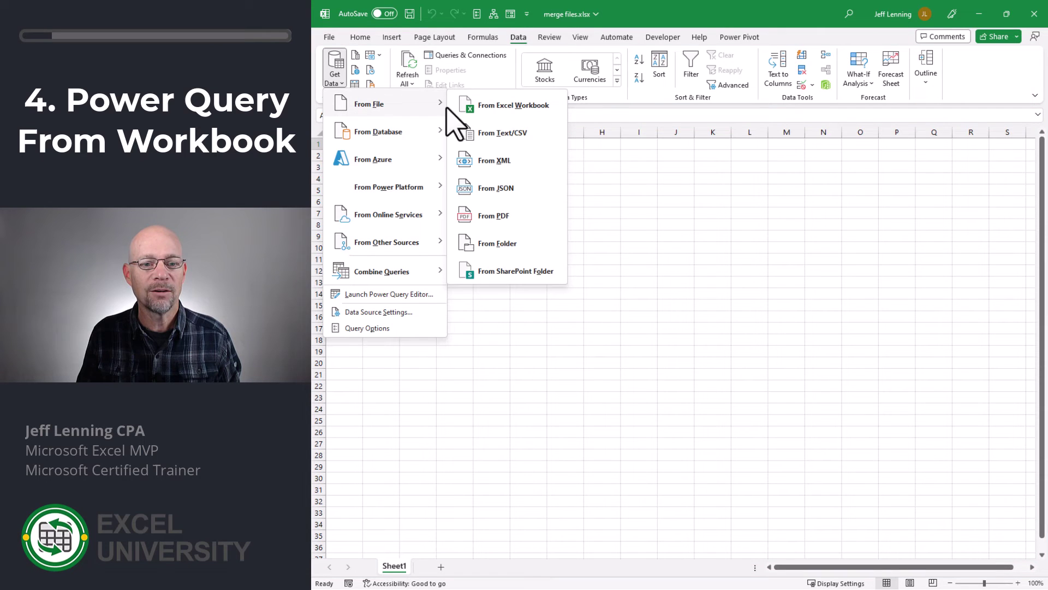
{"action": "left_click", "coordinate": [523, 109]}
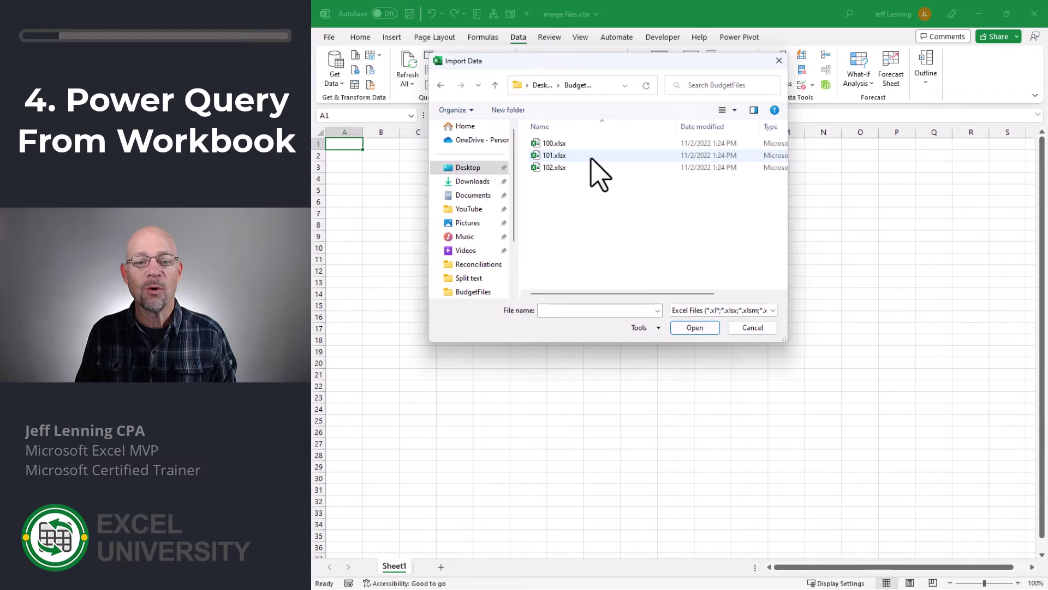
{"action": "double_click", "coordinate": [587, 143]}
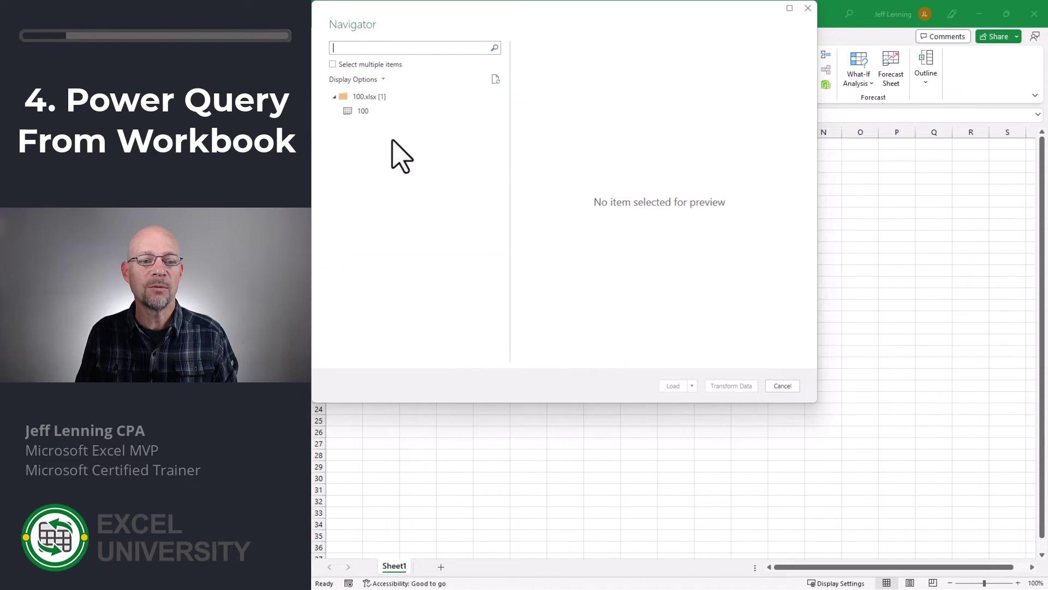
- Select table 100 in Navigator and load it as Only Create Connection
{"action": "left_click", "coordinate": [373, 113]}
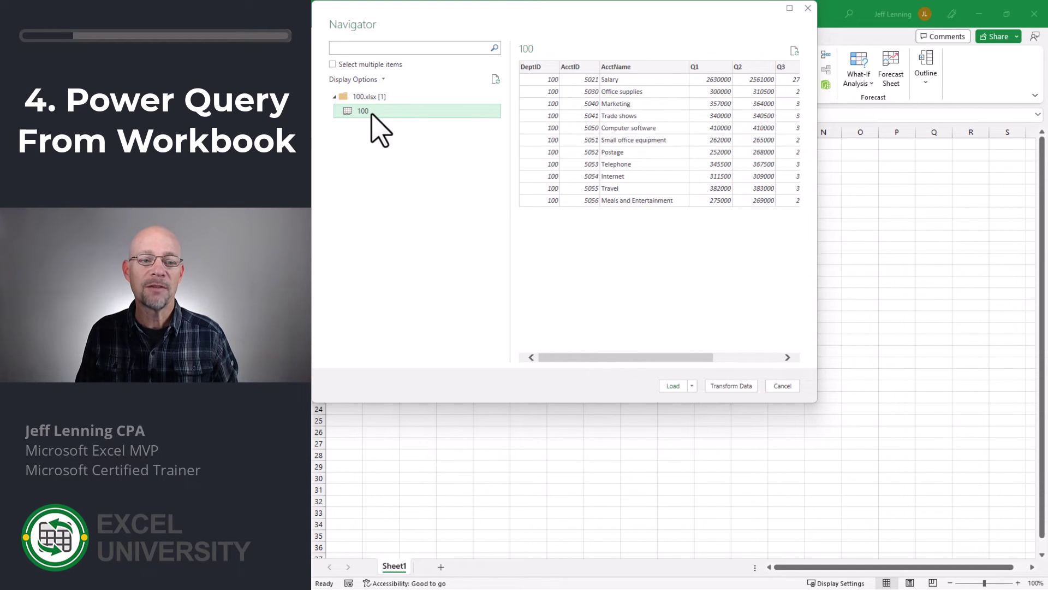
{"action": "left_click", "coordinate": [333, 64]}
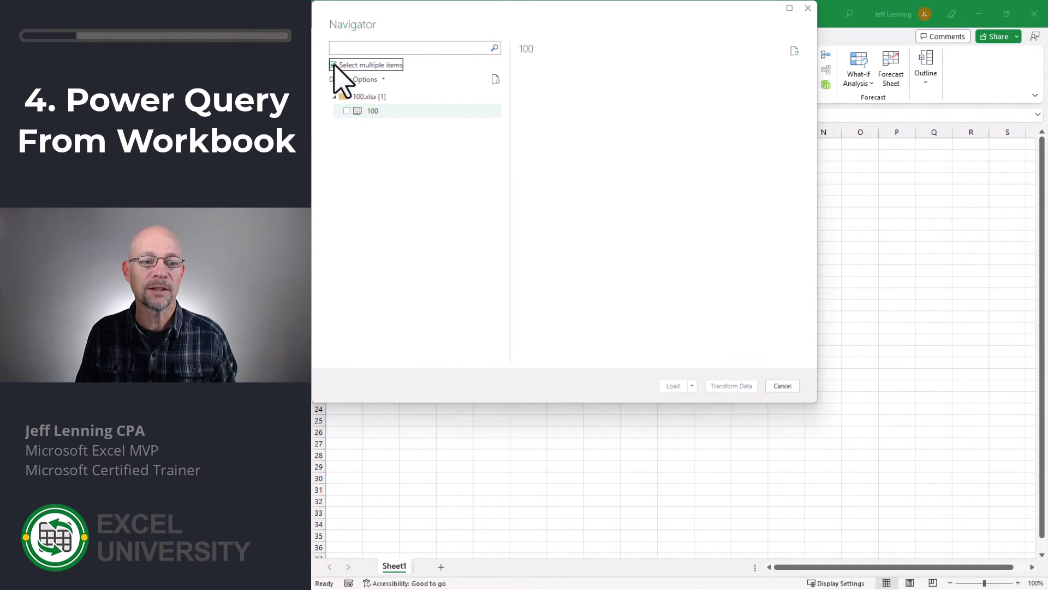
{"action": "left_click", "coordinate": [333, 64]}
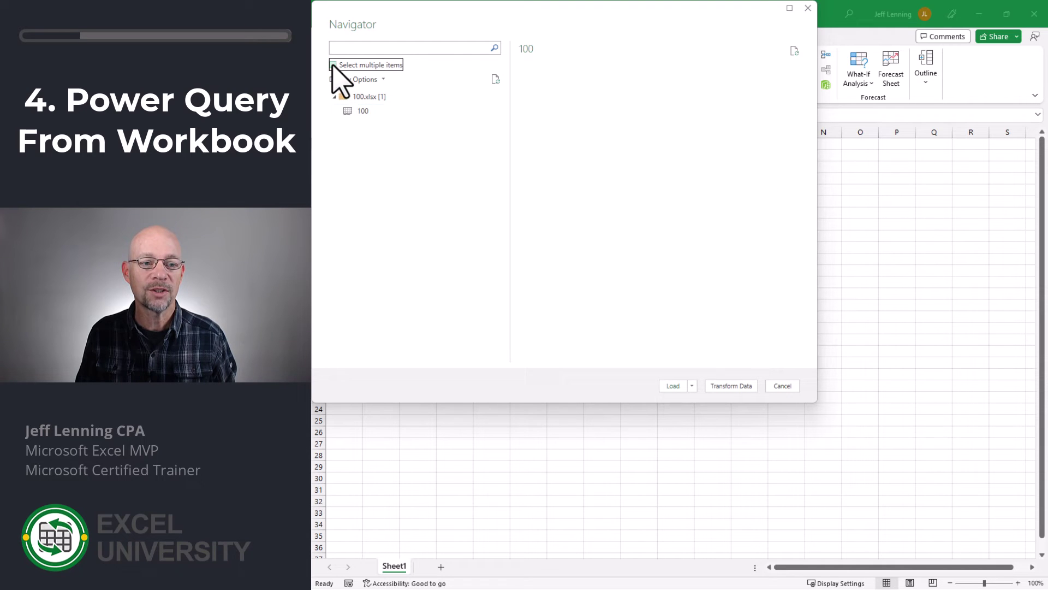
{"action": "left_click", "coordinate": [372, 110]}
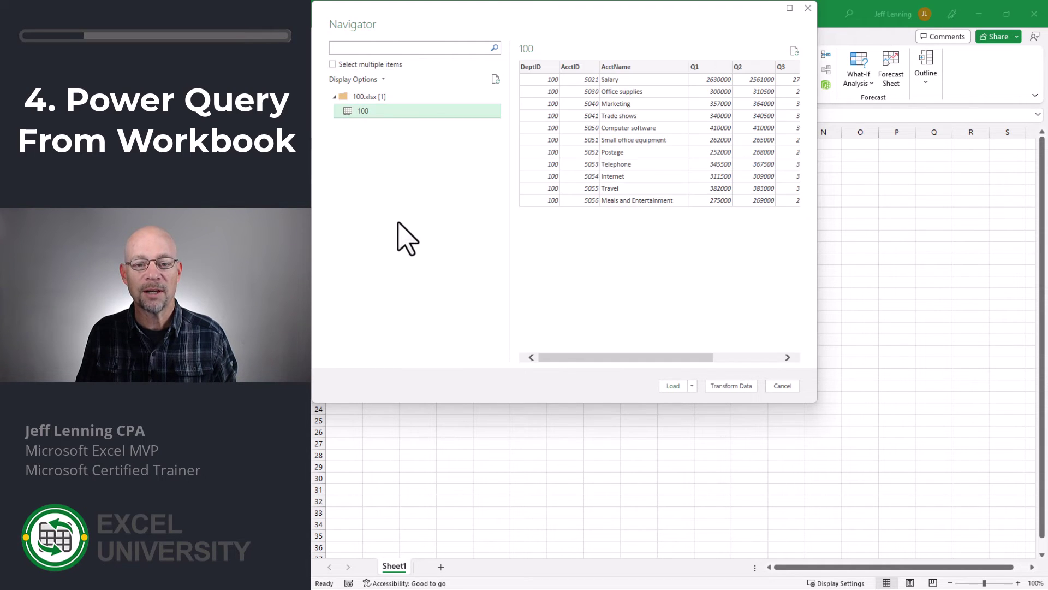
{"action": "left_click", "coordinate": [692, 385]}
{"action": "left_click", "coordinate": [710, 415]}
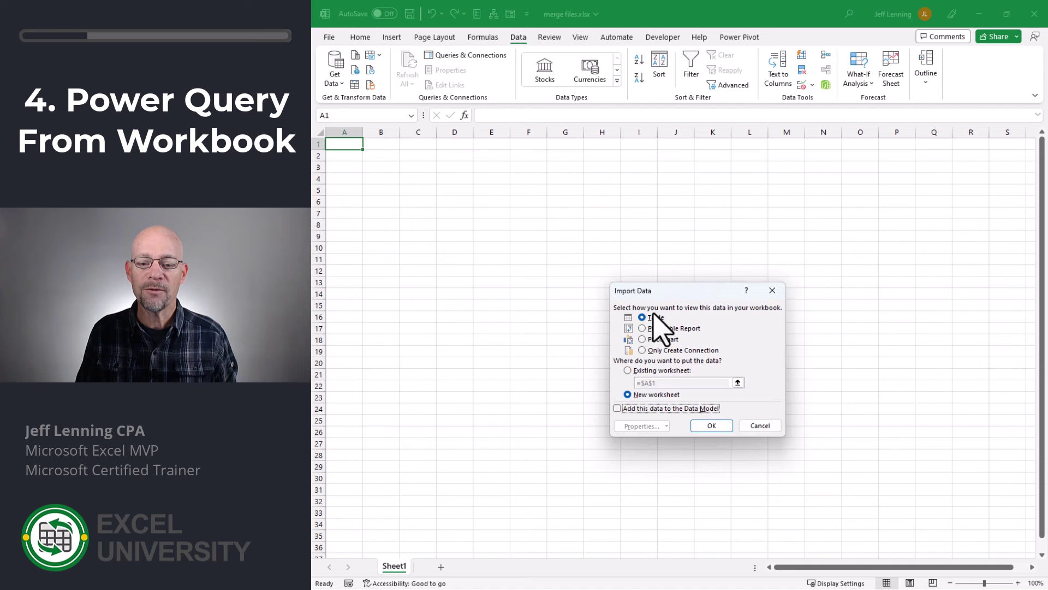
{"action": "left_click", "coordinate": [658, 351]}
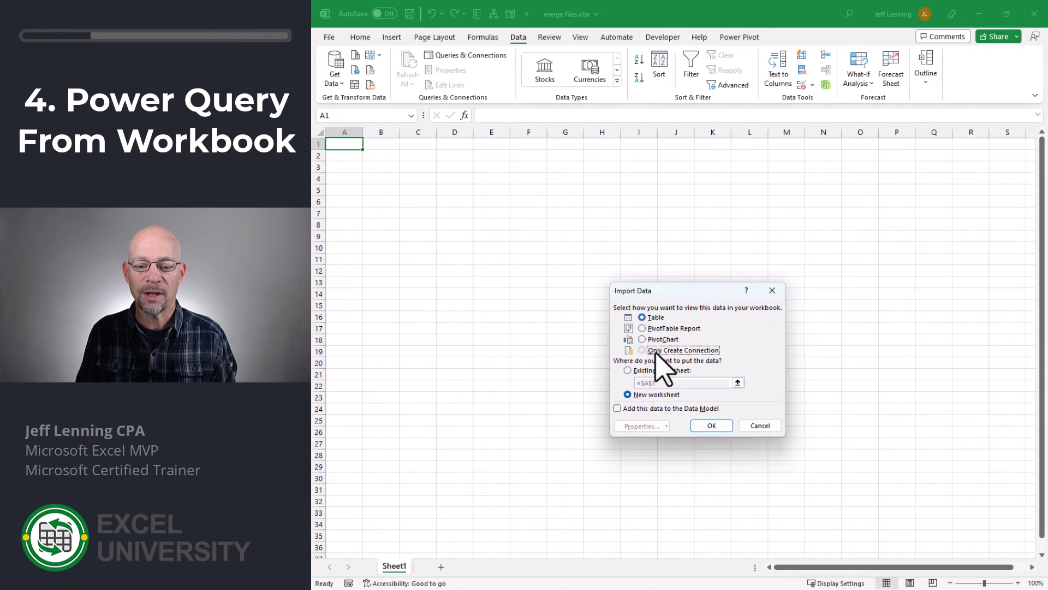
{"action": "left_click", "coordinate": [719, 426]}
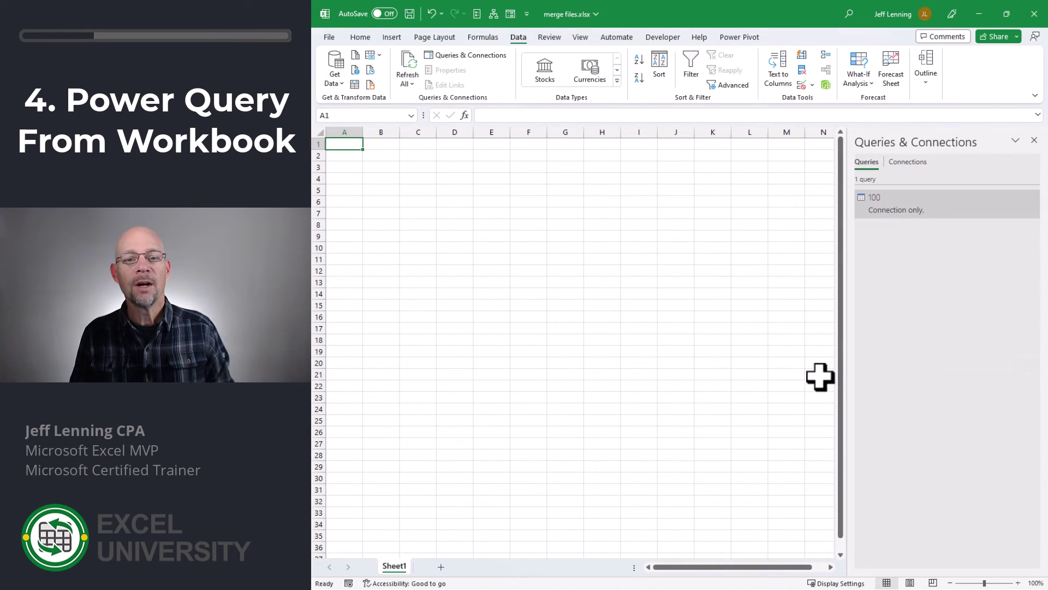
- Import table 101 from 101.xlsx as a connection-only query
{"action": "left_click", "coordinate": [334, 85]}
{"action": "mouse_move", "coordinate": [334, 104]}
{"action": "left_click", "coordinate": [513, 104]}
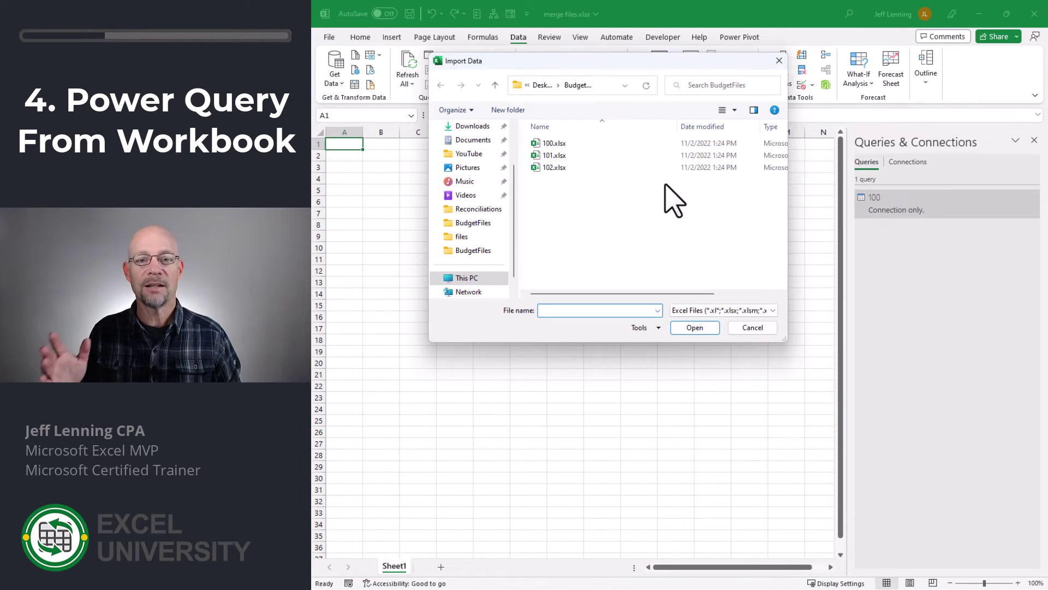
{"action": "double_click", "coordinate": [569, 156]}
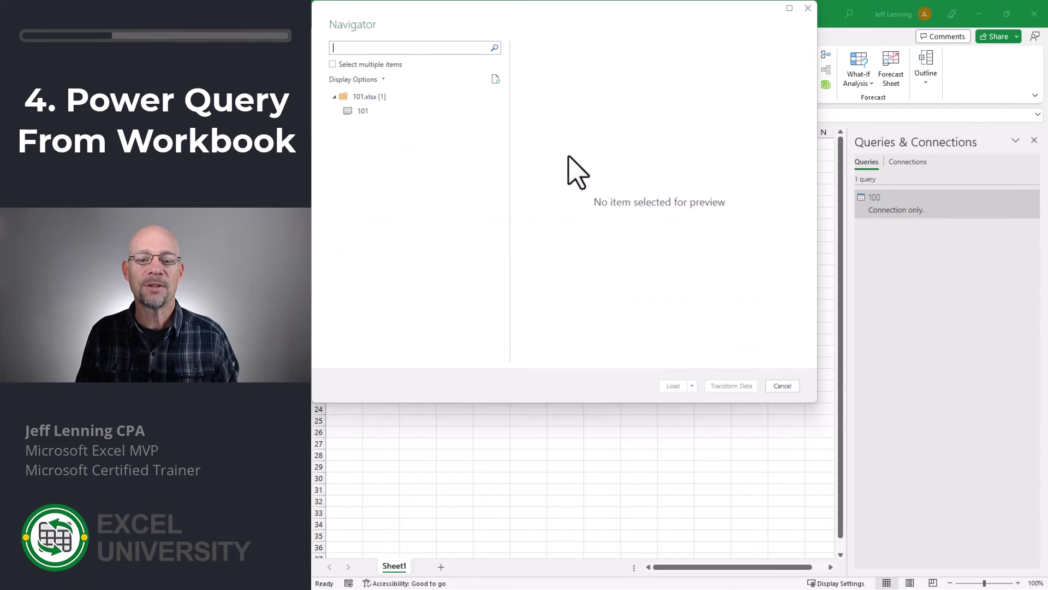
{"action": "left_click", "coordinate": [376, 113]}
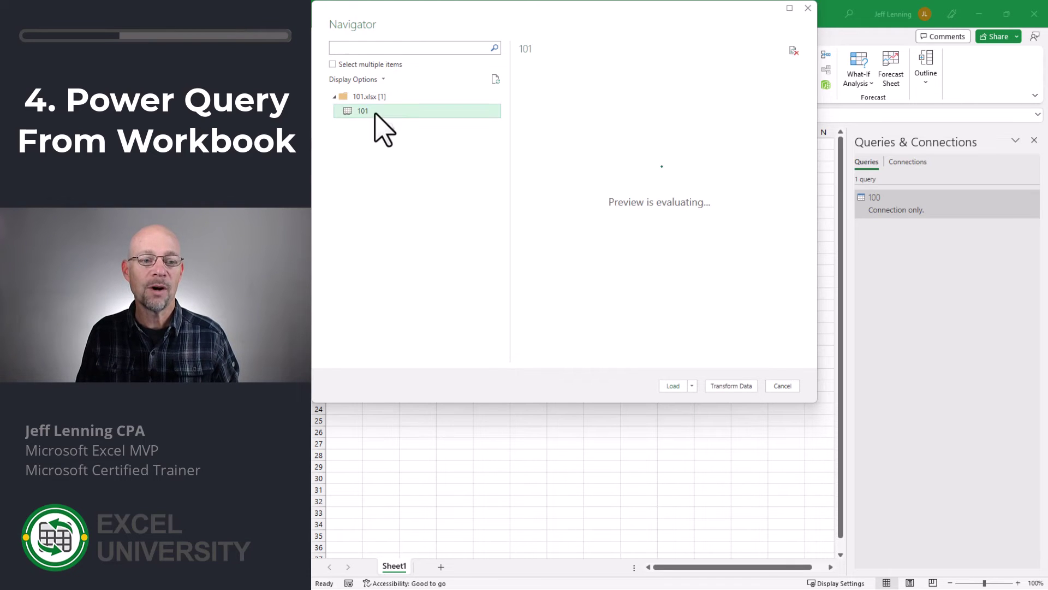
{"action": "left_click", "coordinate": [694, 385]}
{"action": "left_click", "coordinate": [716, 423]}
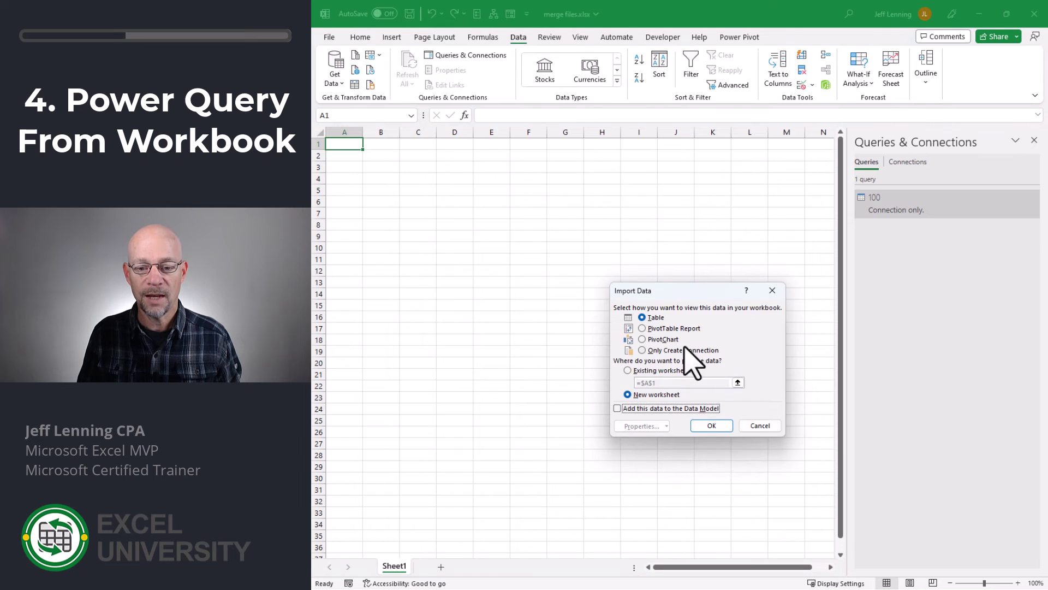
{"action": "left_click", "coordinate": [685, 349]}
{"action": "left_click", "coordinate": [713, 425]}
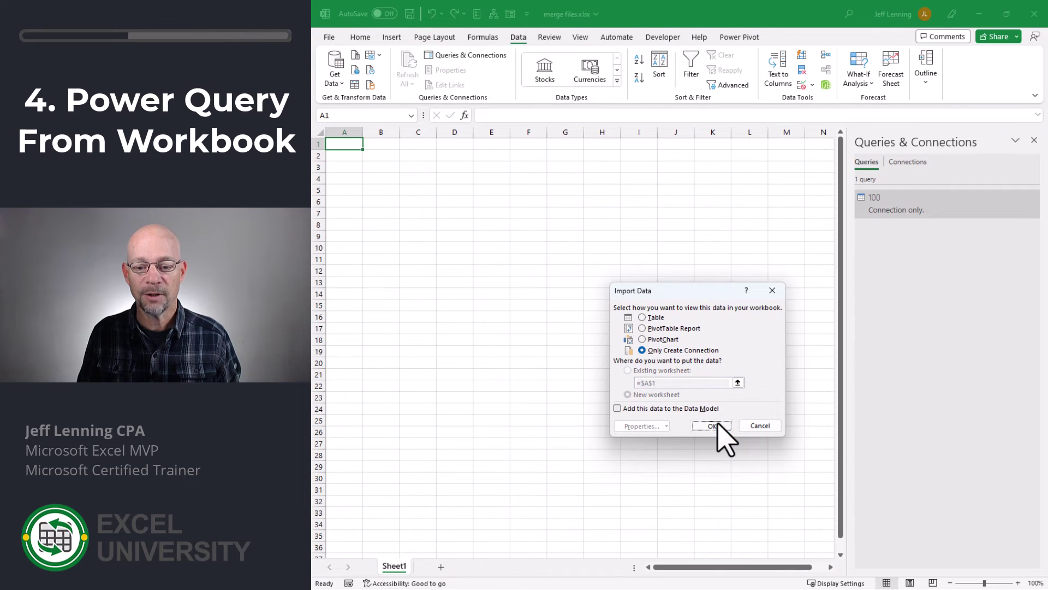
- Import table 102 from 102.xlsx as a connection-only query
{"action": "left_click", "coordinate": [335, 83]}
{"action": "mouse_move", "coordinate": [363, 106]}
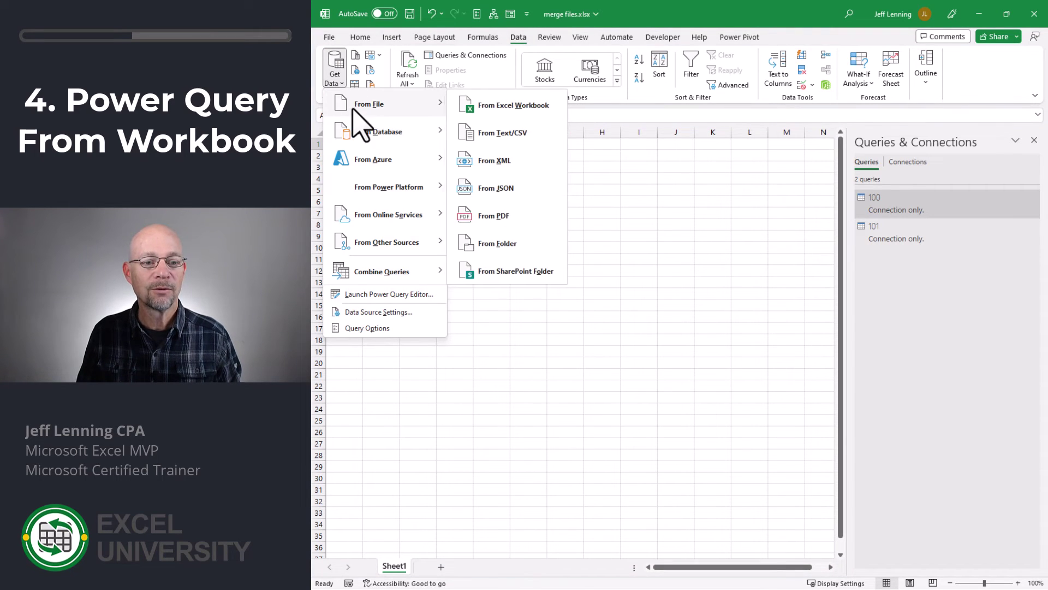
{"action": "left_click", "coordinate": [525, 112]}
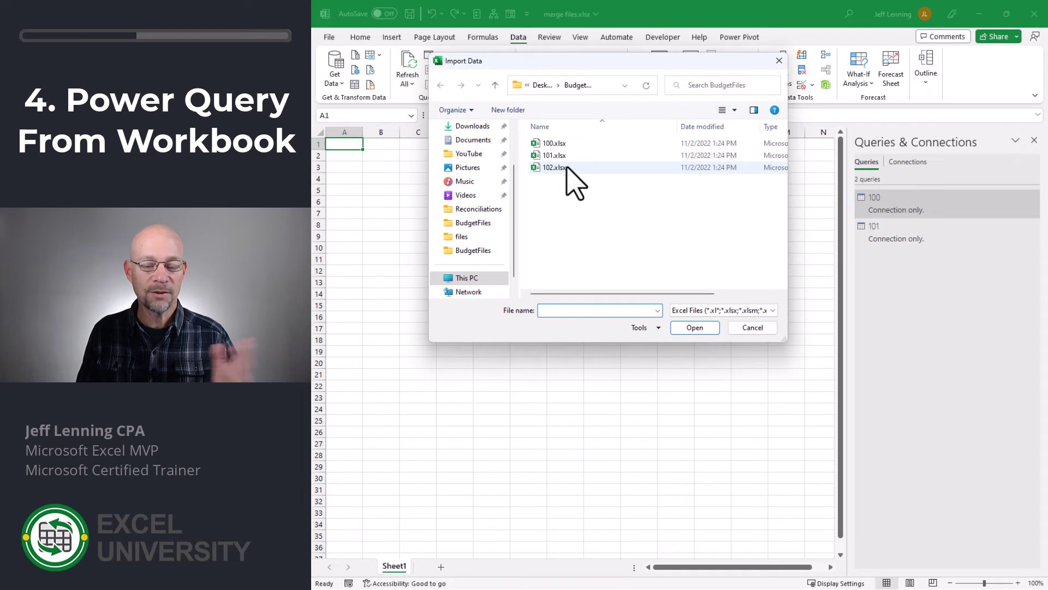
{"action": "double_click", "coordinate": [567, 168]}
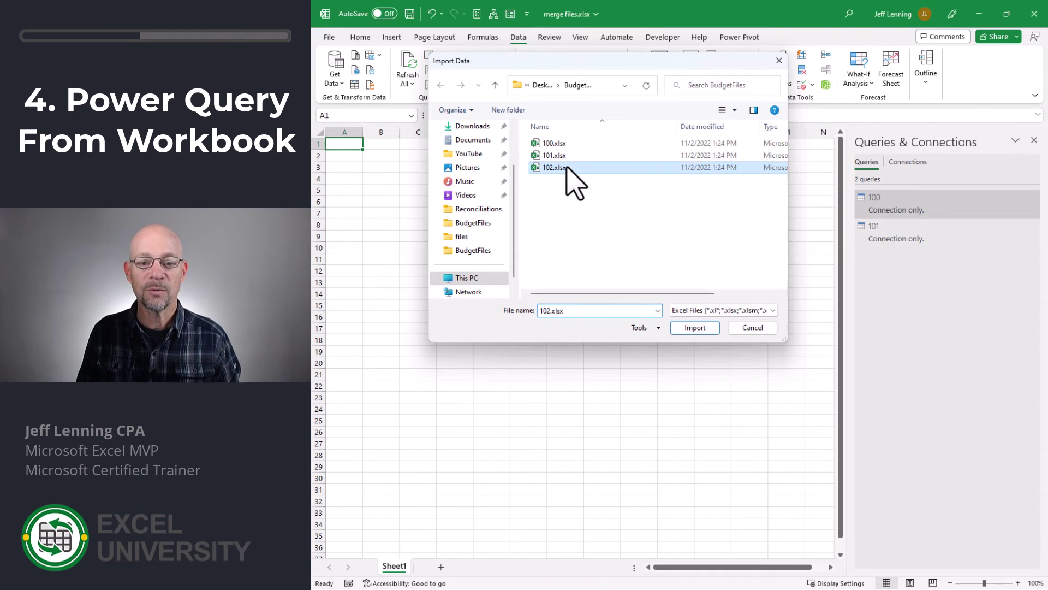
{"action": "left_click", "coordinate": [383, 112]}
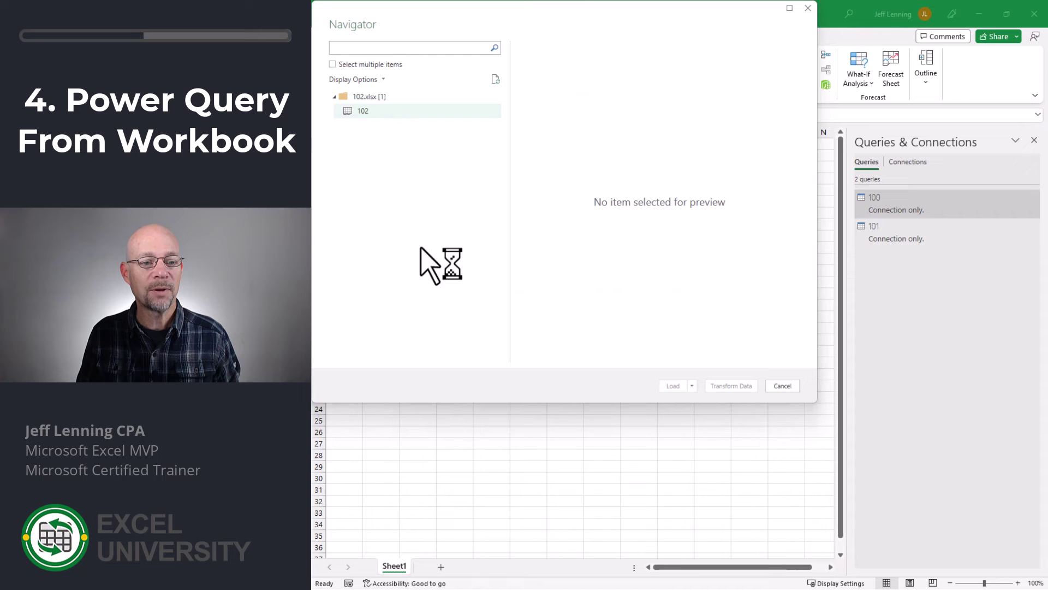
{"action": "left_click", "coordinate": [692, 385]}
{"action": "left_click", "coordinate": [717, 413]}
{"action": "left_click", "coordinate": [680, 351]}
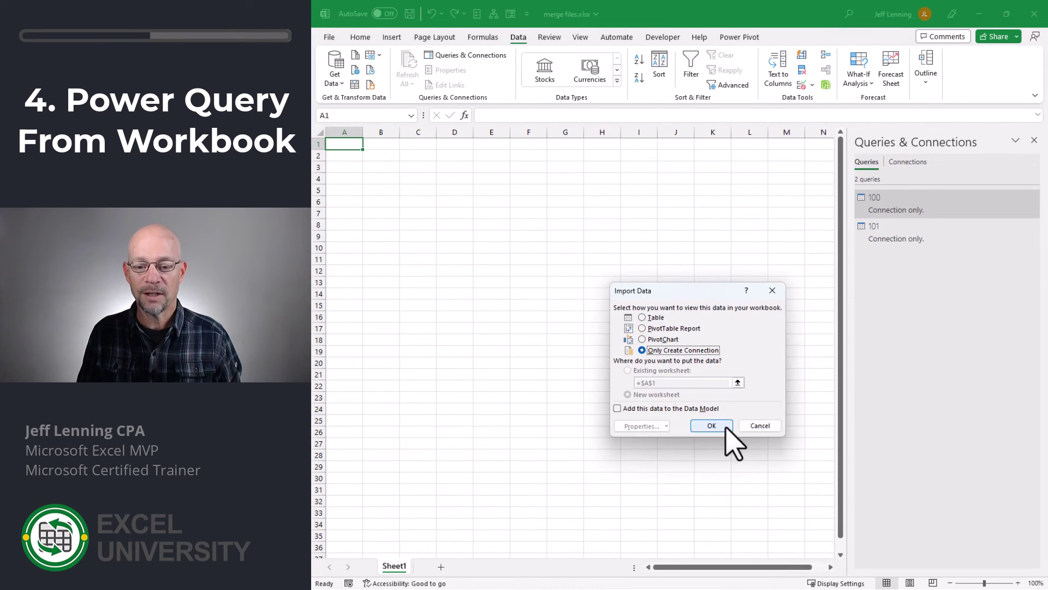
{"action": "left_click", "coordinate": [712, 426]}
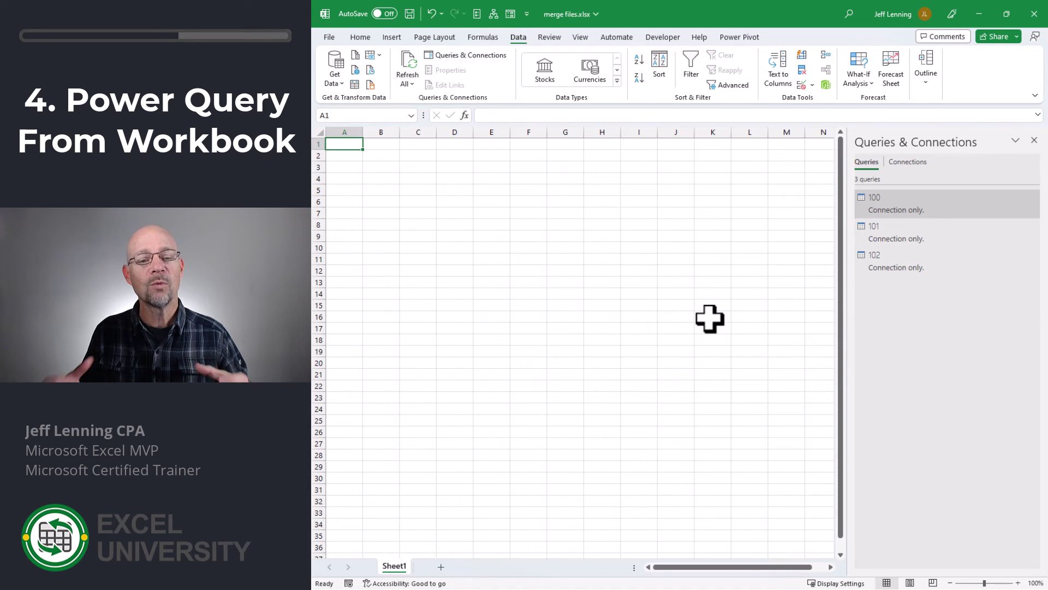
{"action": "right_click", "coordinate": [880, 210]}
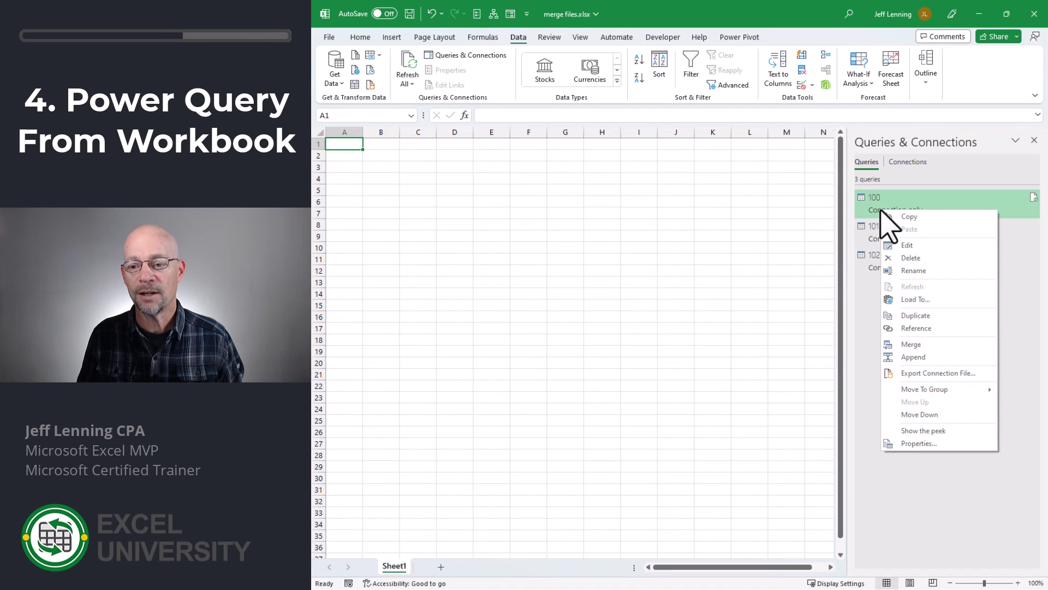
{"action": "left_click", "coordinate": [917, 300]}
{"action": "left_click", "coordinate": [654, 318]}
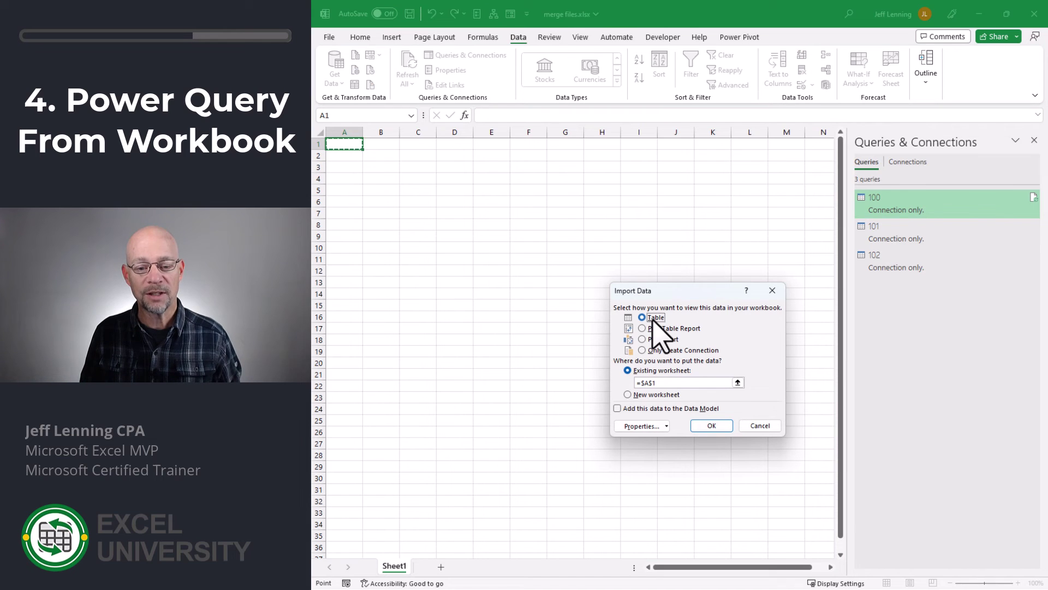
{"action": "left_click", "coordinate": [759, 426]}
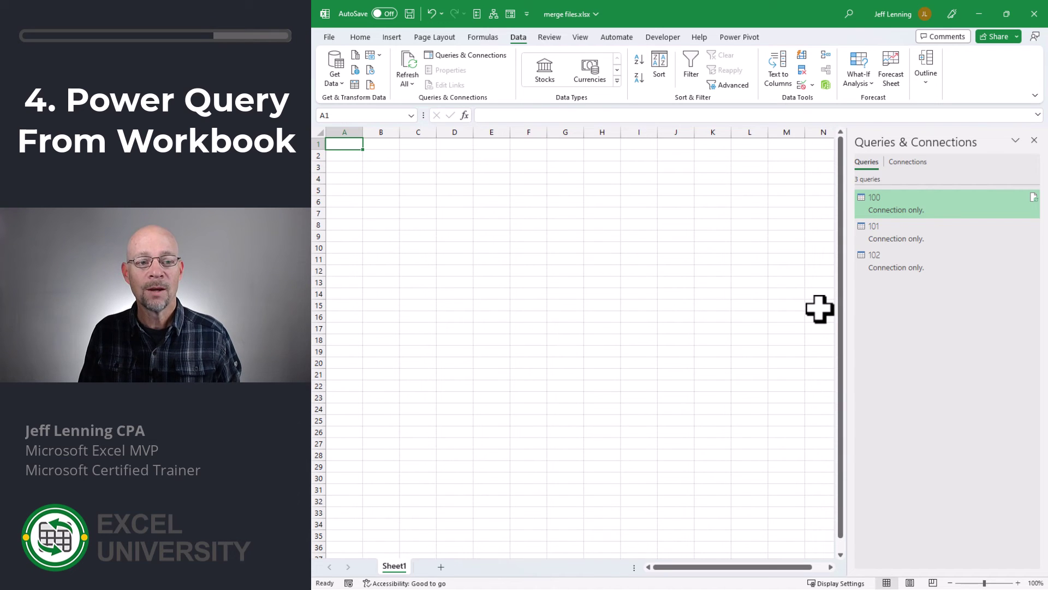
- Append queries 100, 101 and 102 with the Three or more tables option into Append1
{"action": "left_click", "coordinate": [335, 84]}
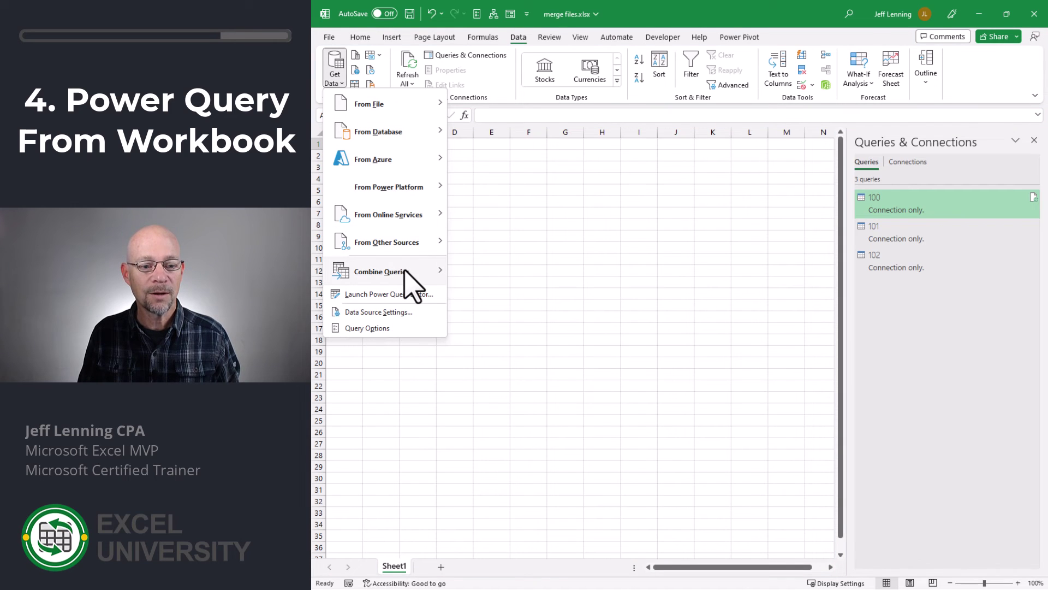
{"action": "mouse_move", "coordinate": [407, 270]}
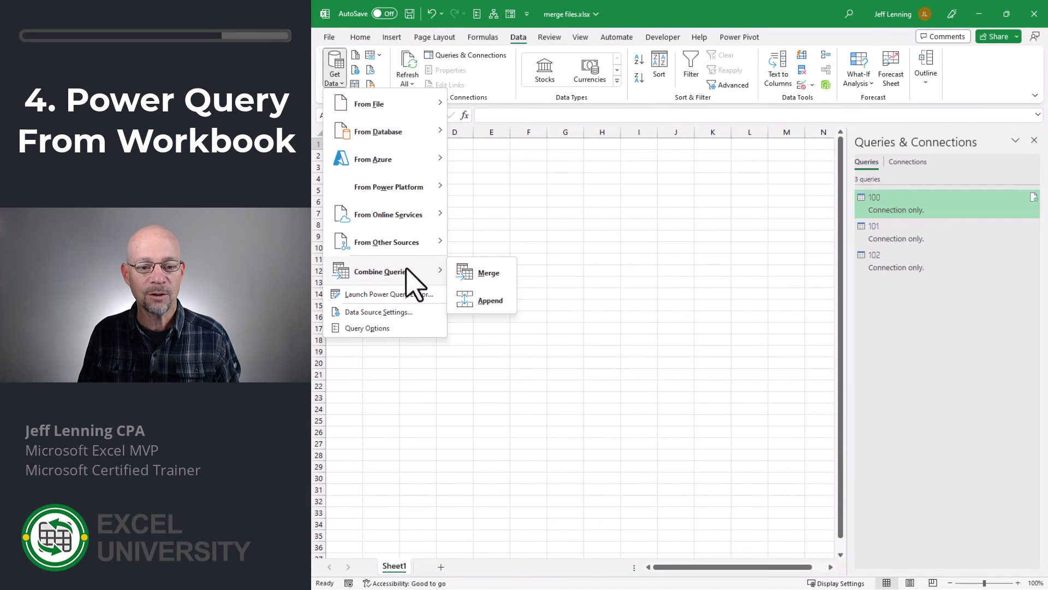
{"action": "left_click", "coordinate": [496, 300]}
{"action": "left_click", "coordinate": [464, 220]}
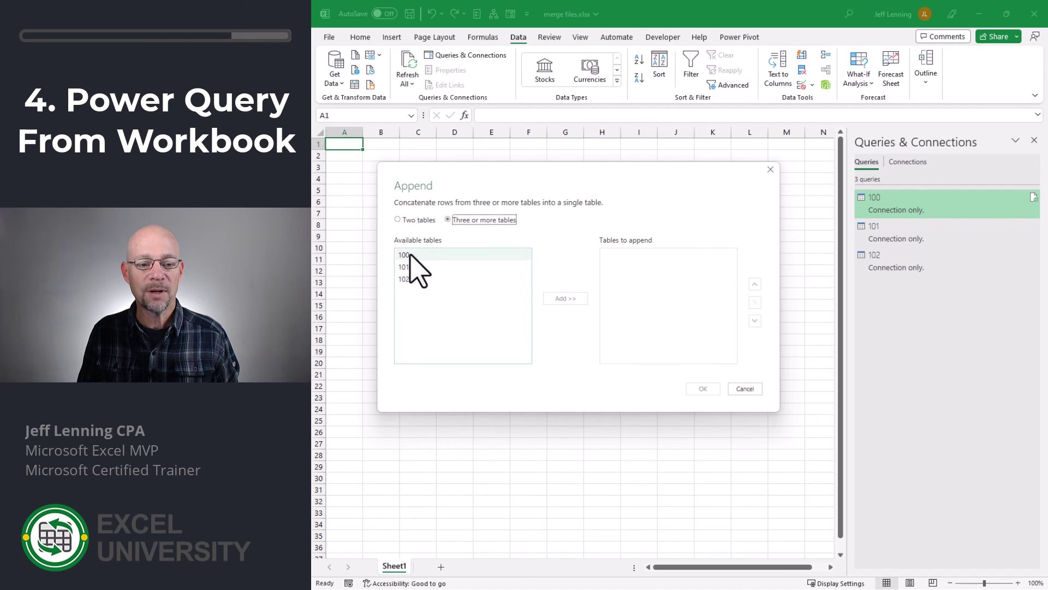
{"action": "left_click", "coordinate": [405, 255]}
{"action": "left_click", "coordinate": [565, 298]}
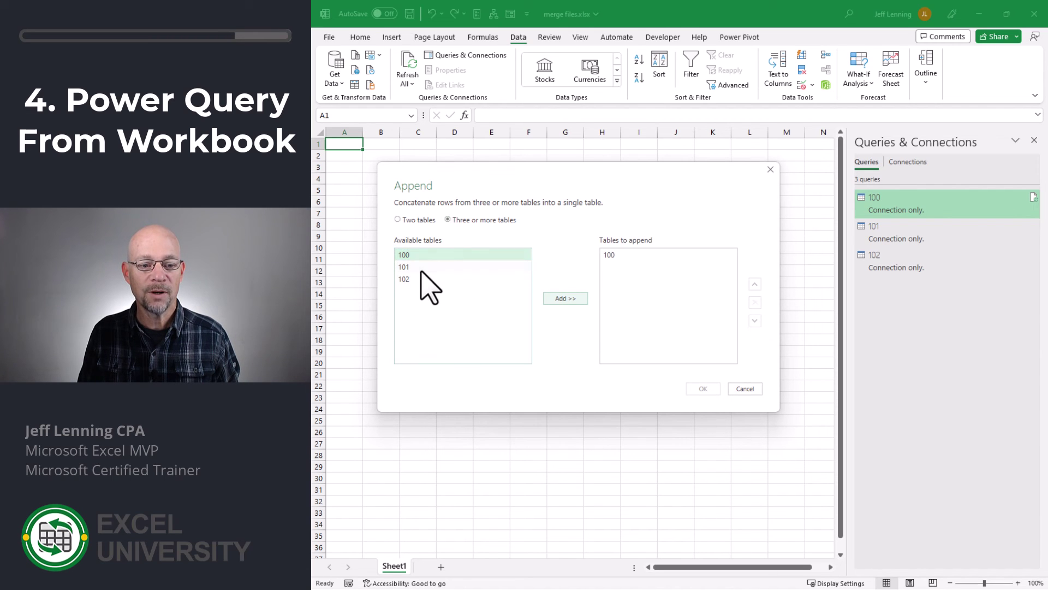
{"action": "left_click", "coordinate": [420, 268]}
{"action": "left_click", "coordinate": [562, 299]}
{"action": "left_click", "coordinate": [421, 280]}
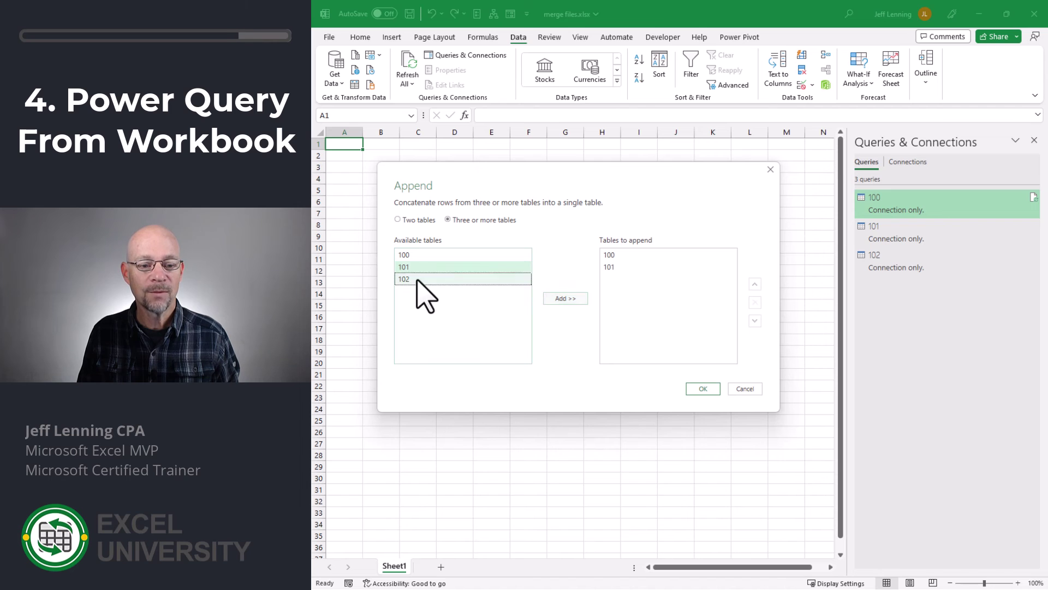
{"action": "left_click", "coordinate": [568, 299]}
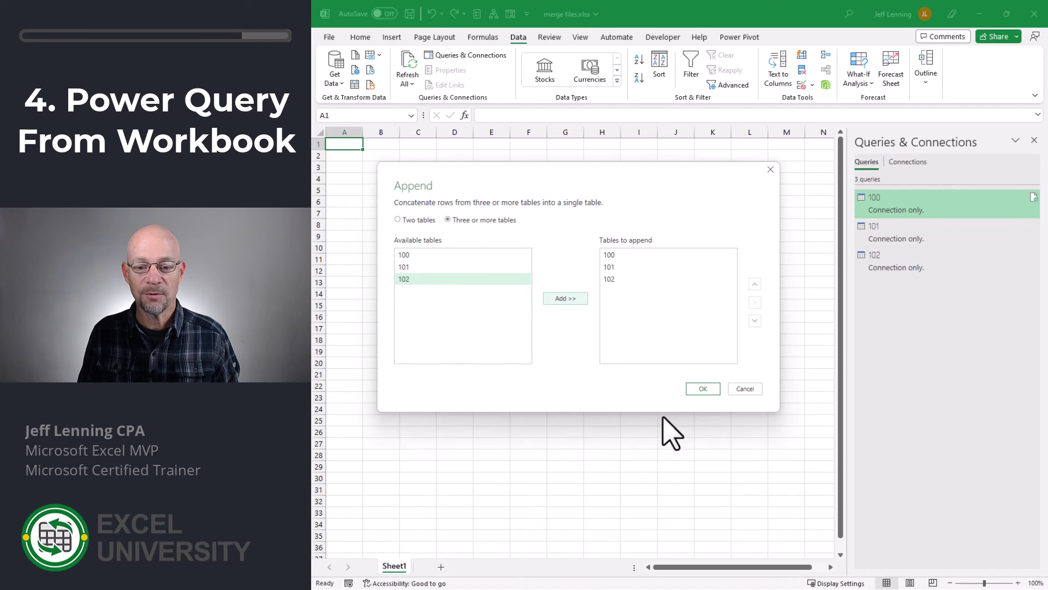
{"action": "left_click", "coordinate": [703, 388]}
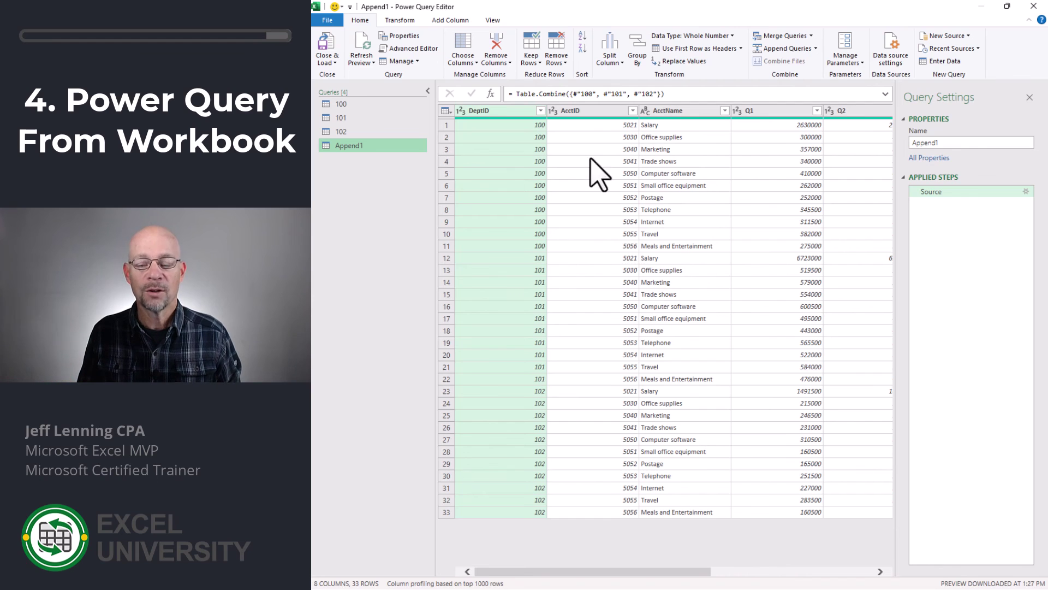
- Close the Power Query Editor and load Append1 into the workbook as a table
{"action": "left_click", "coordinate": [327, 61]}
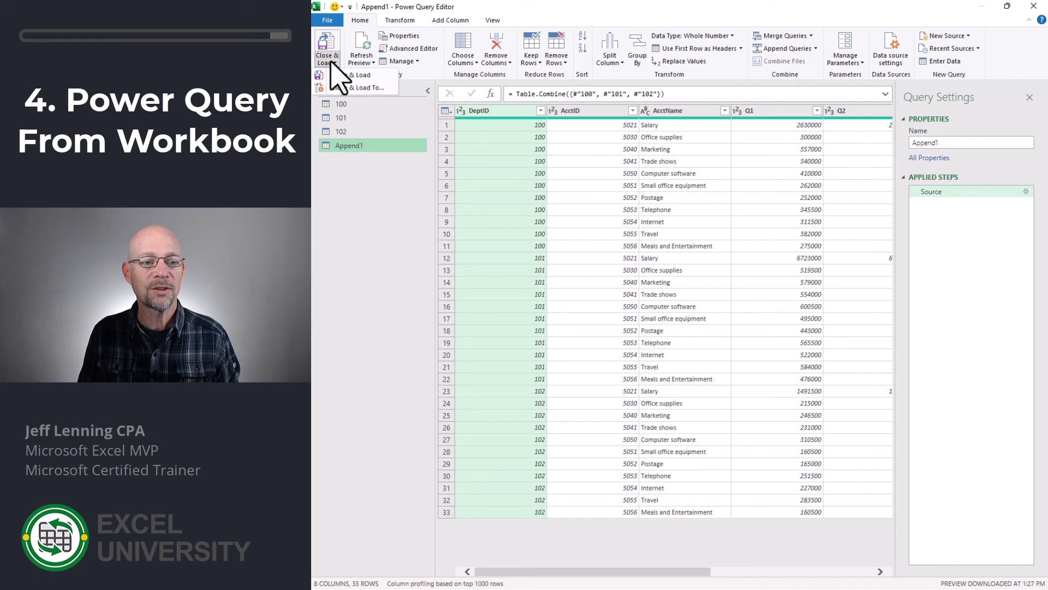
{"action": "left_click", "coordinate": [347, 93]}
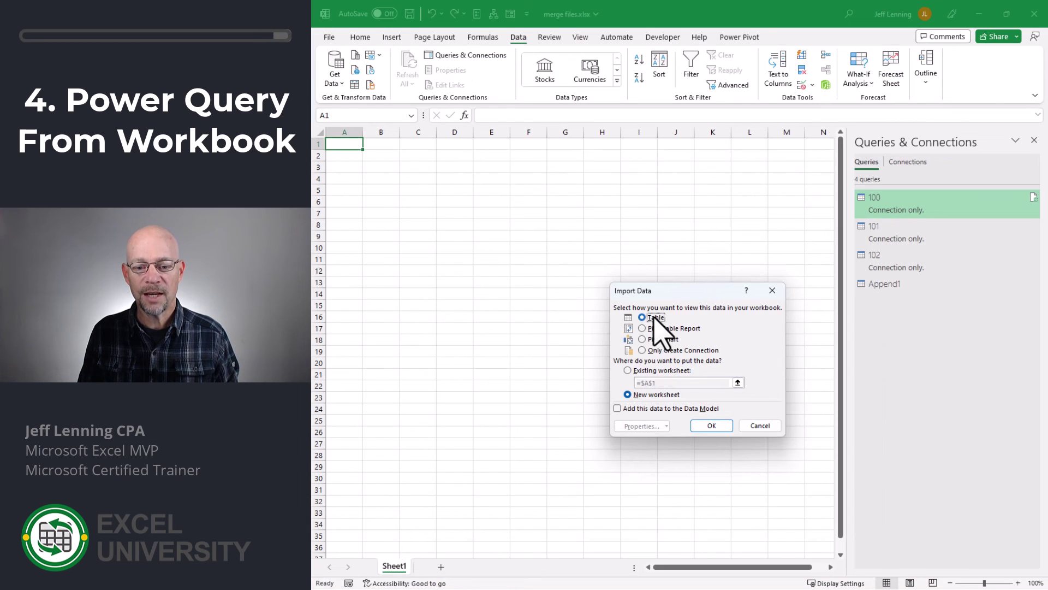
{"action": "left_click", "coordinate": [711, 426]}
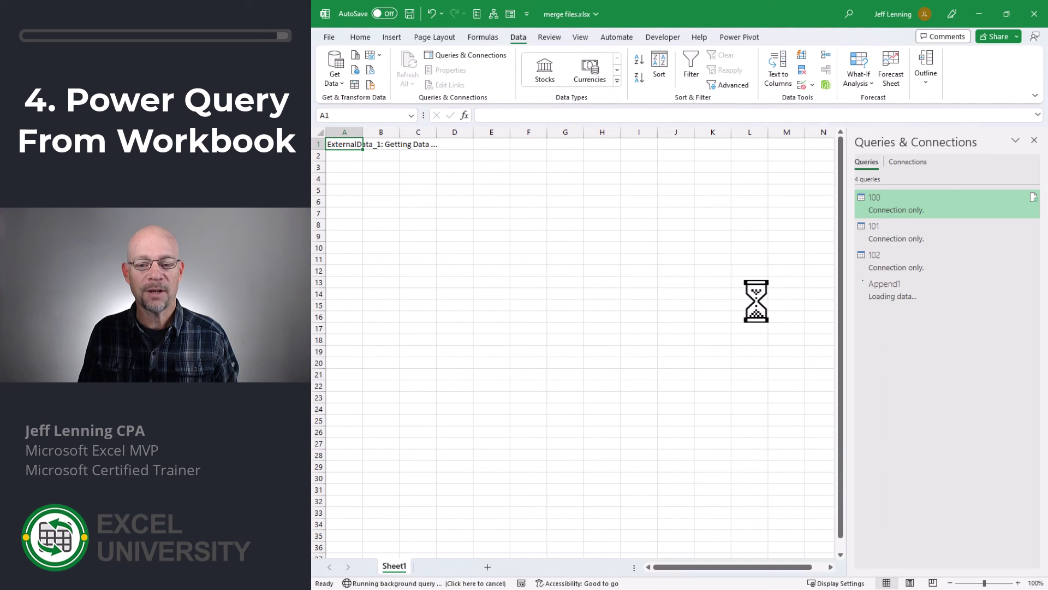